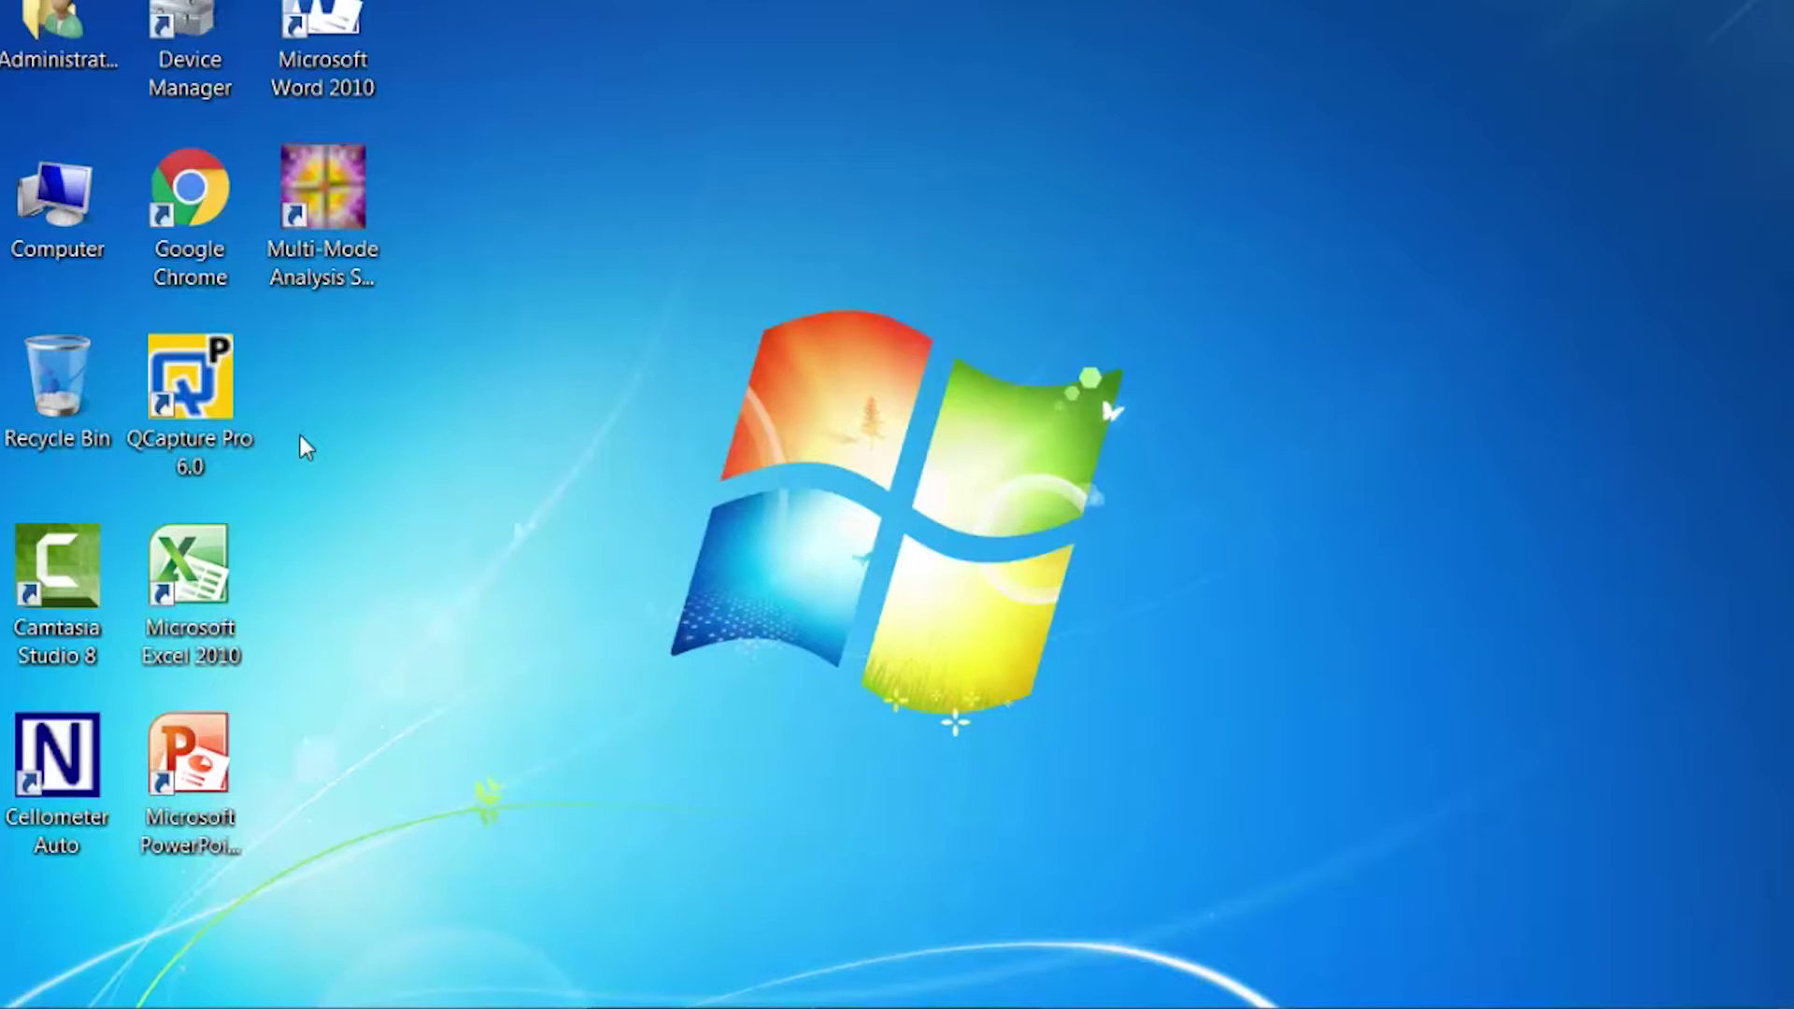
- Launch QCapture Pro 6.0 maximized and start the live camera preview of the fluorescent cells
double_click(213, 400)
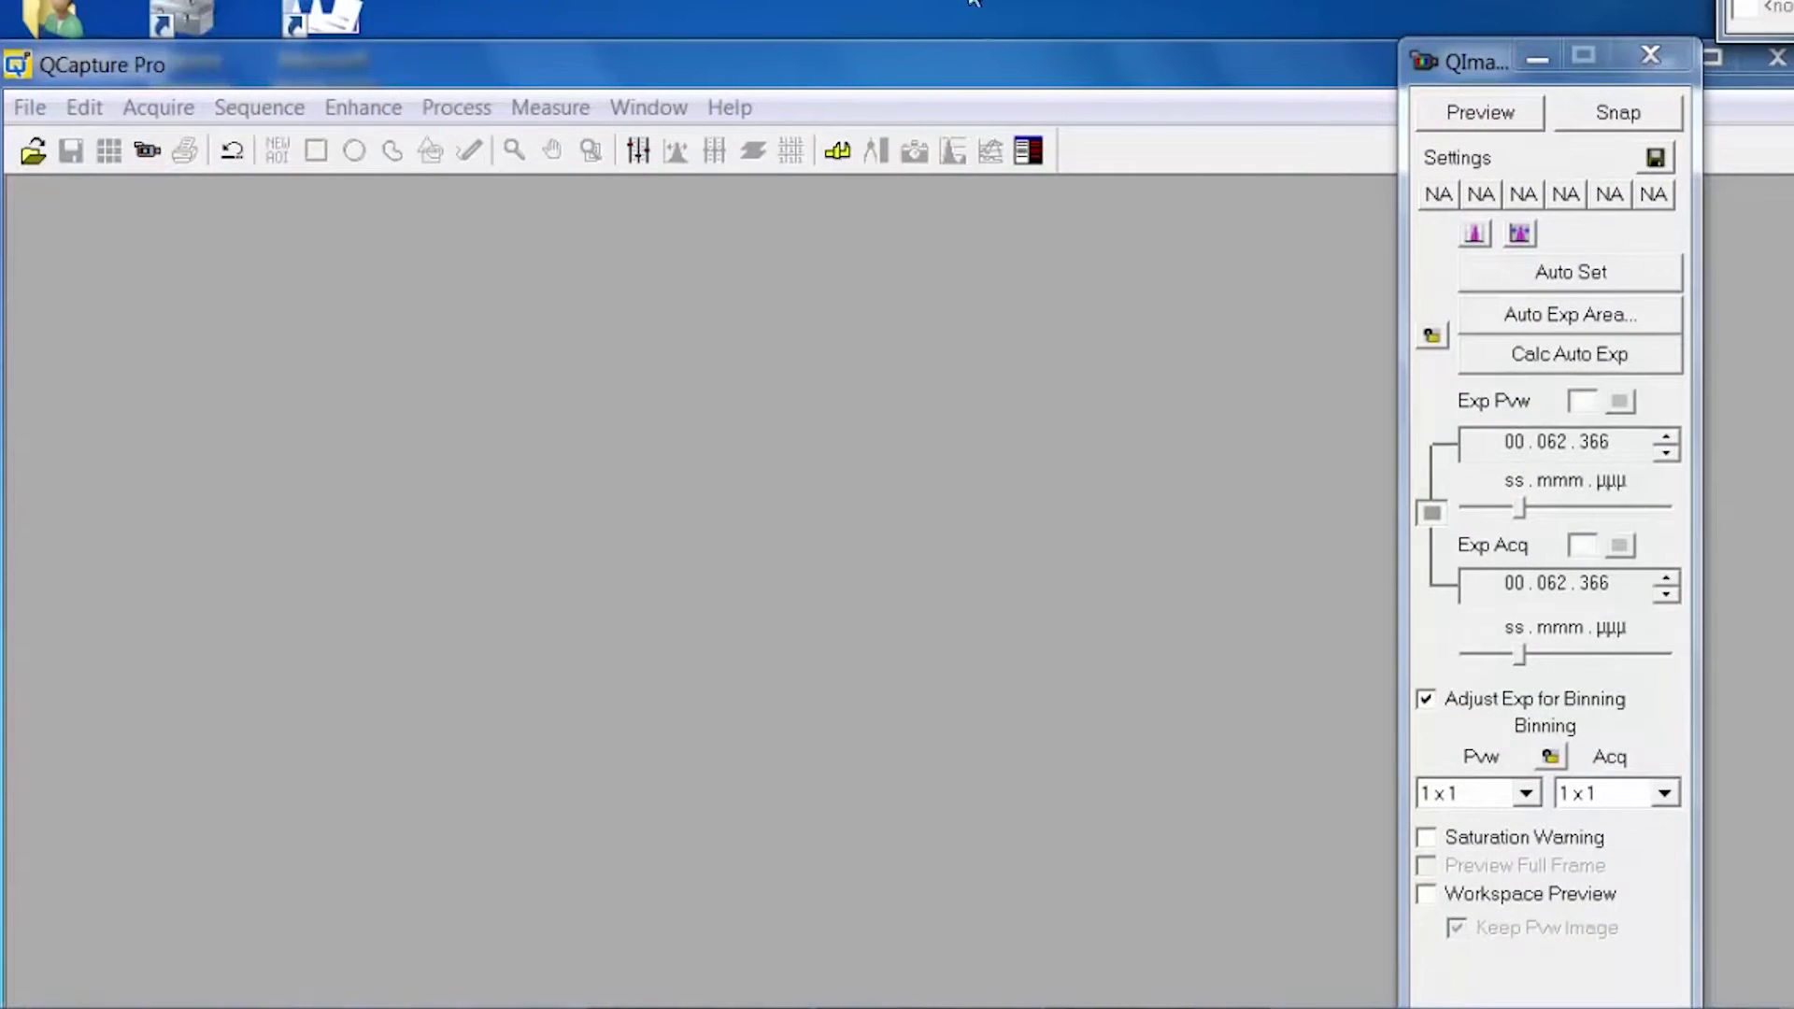
double_click(945, 77)
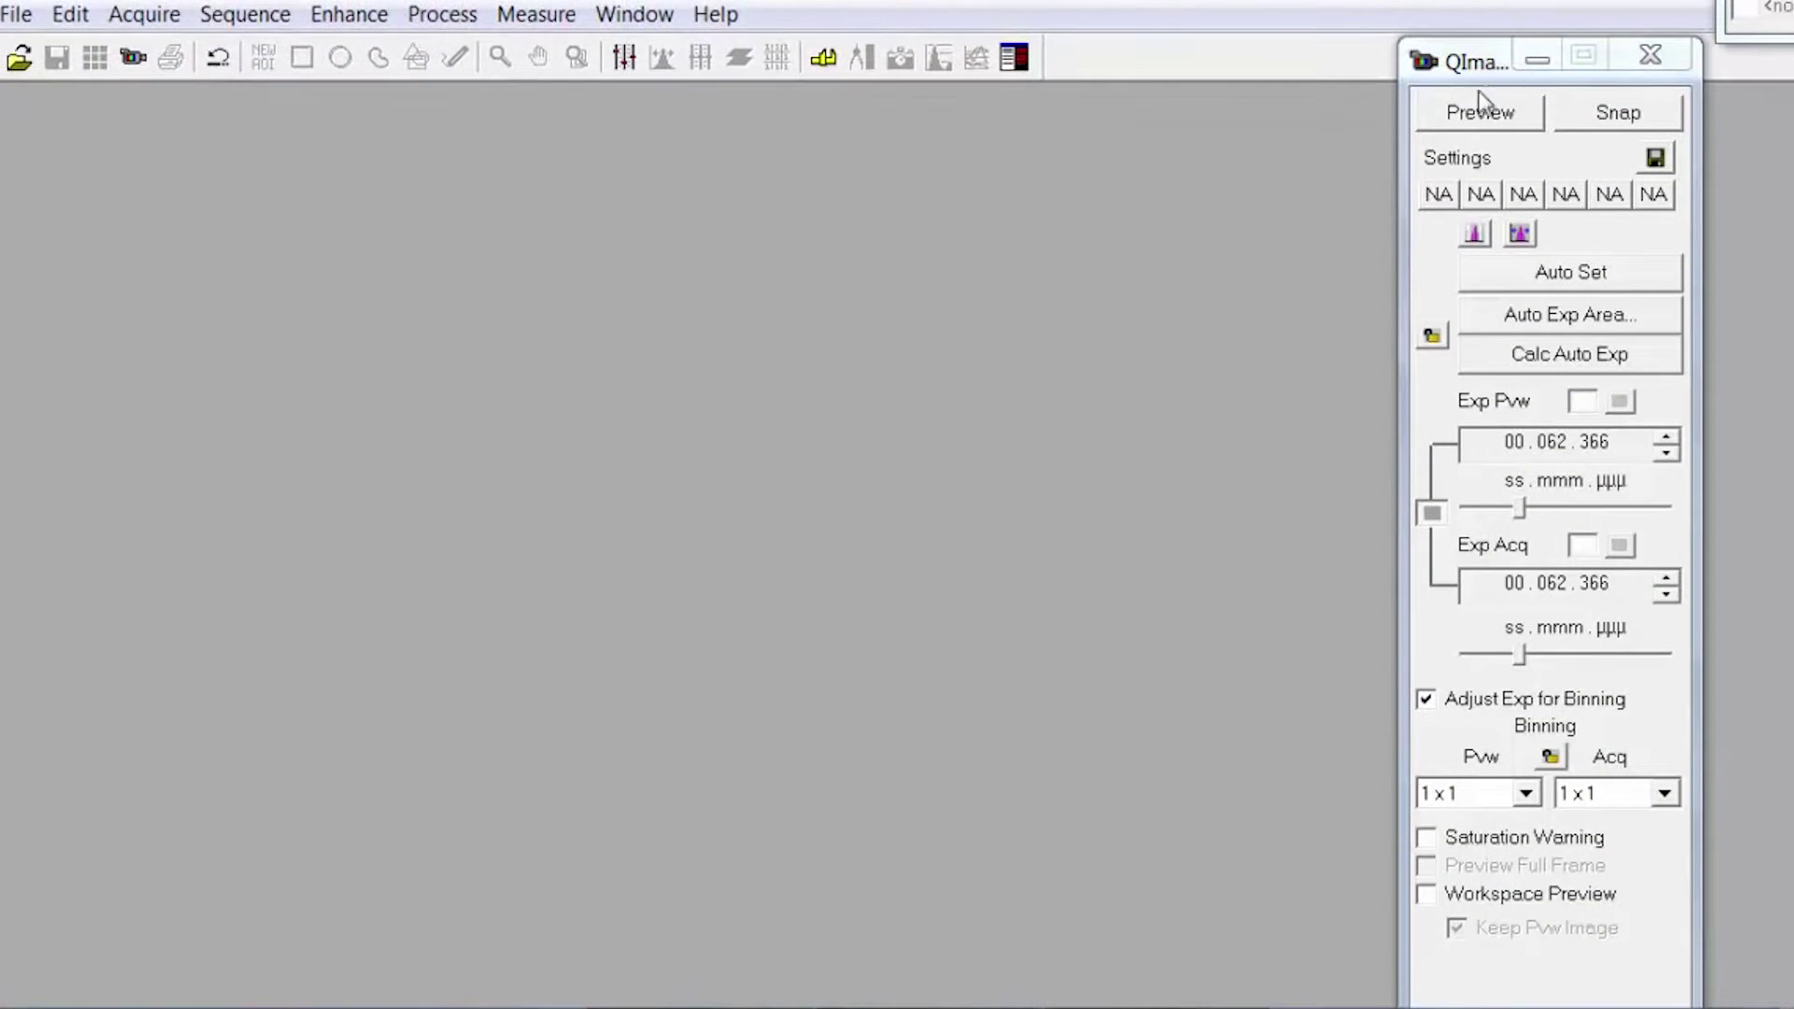
click(1481, 117)
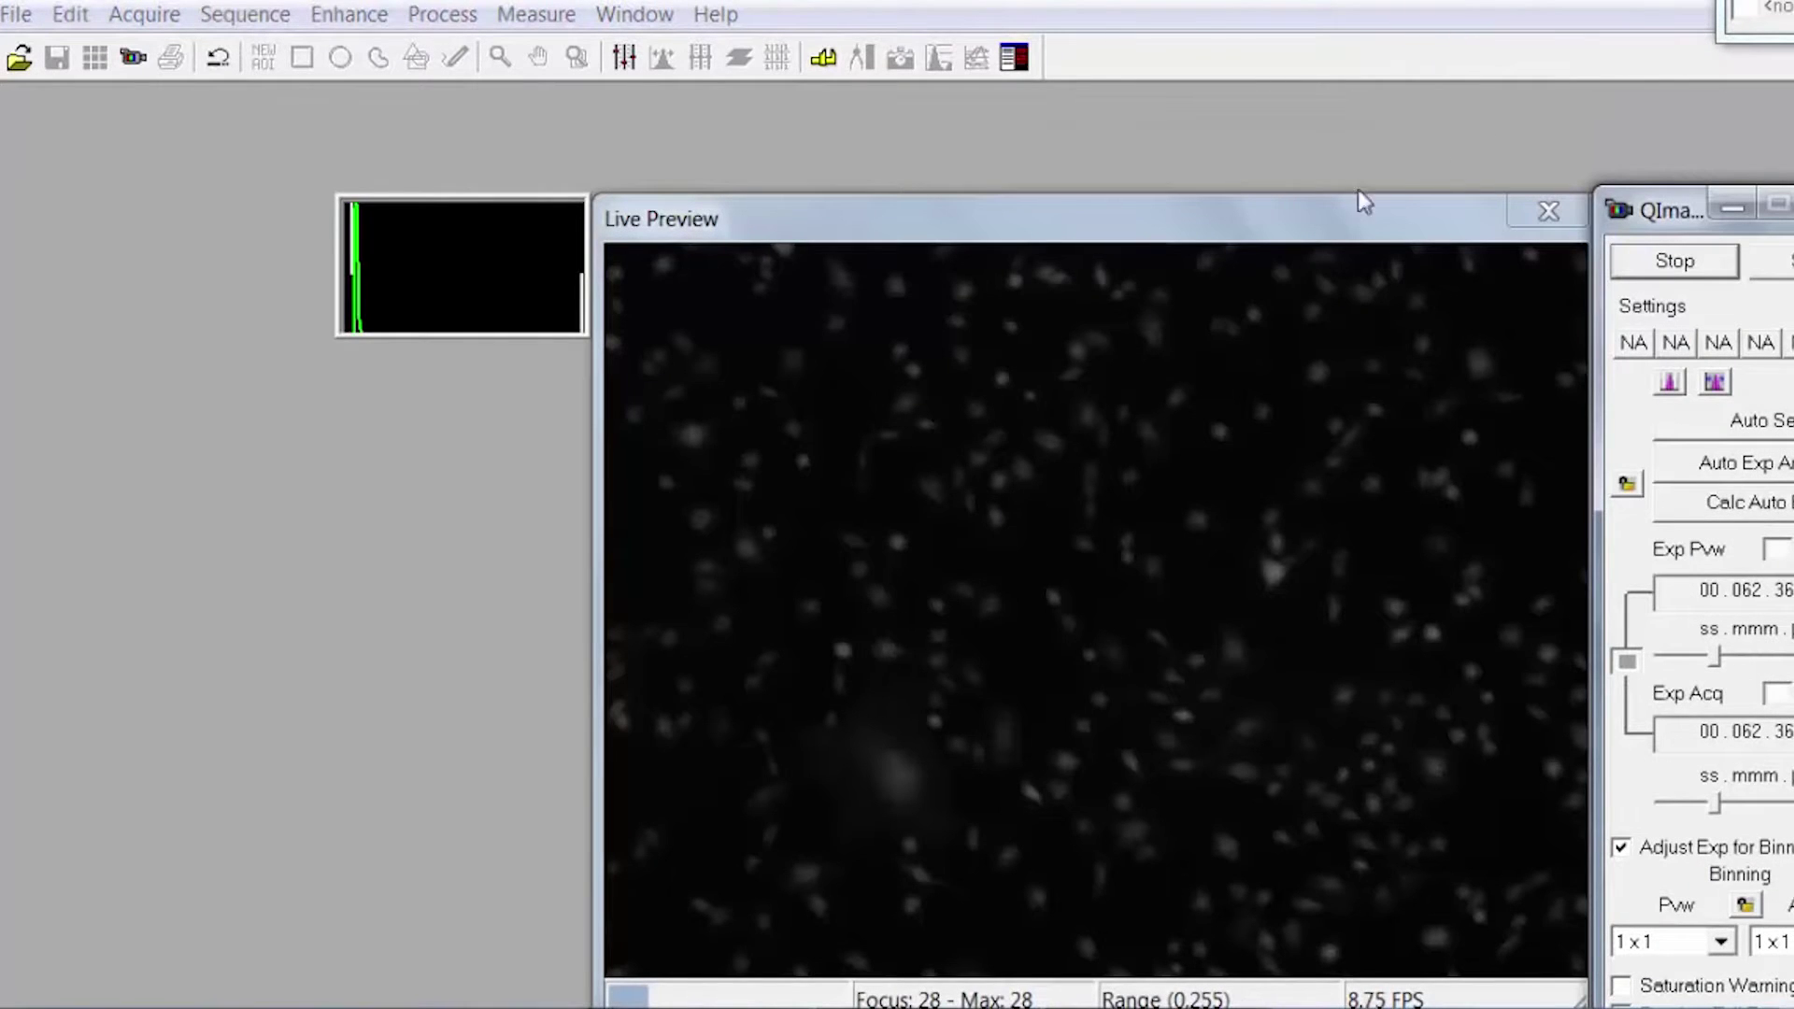
- Arrange the Live Preview and QImaging panels, and auto-calculate exposure to 184.899 ms
drag(1287, 235, 1048, 155)
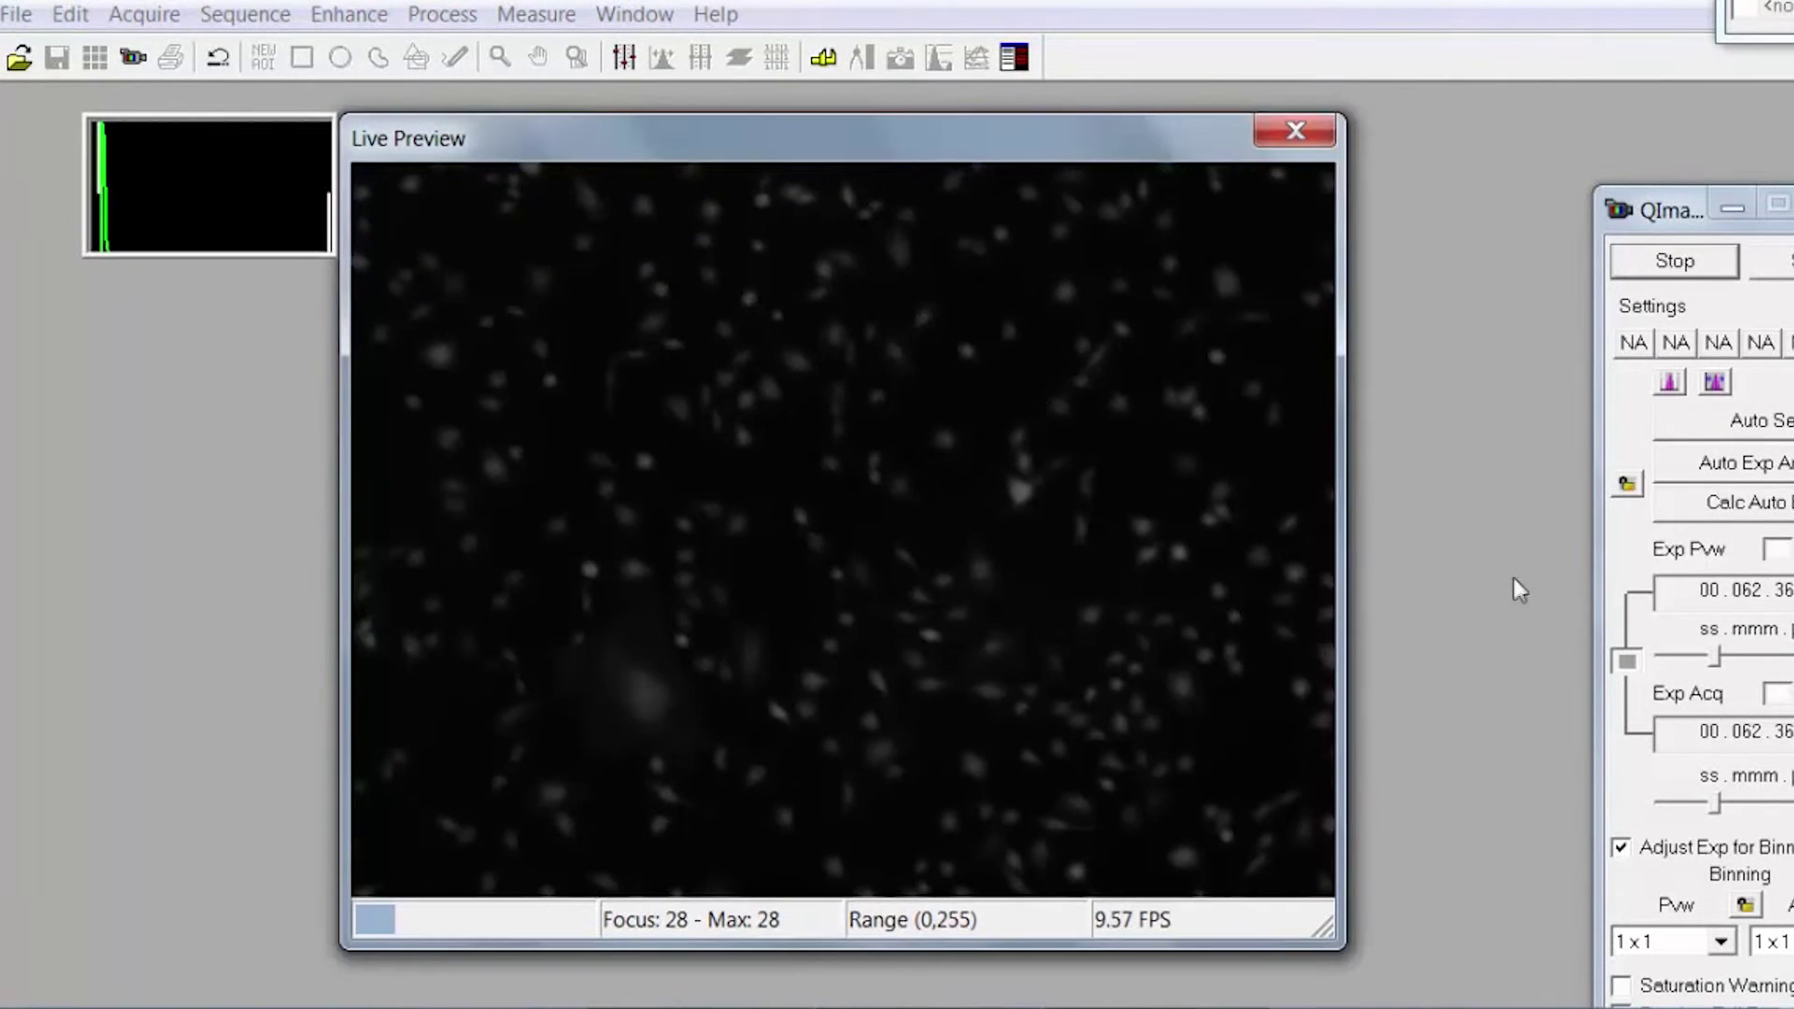
drag(1637, 217, 1478, 85)
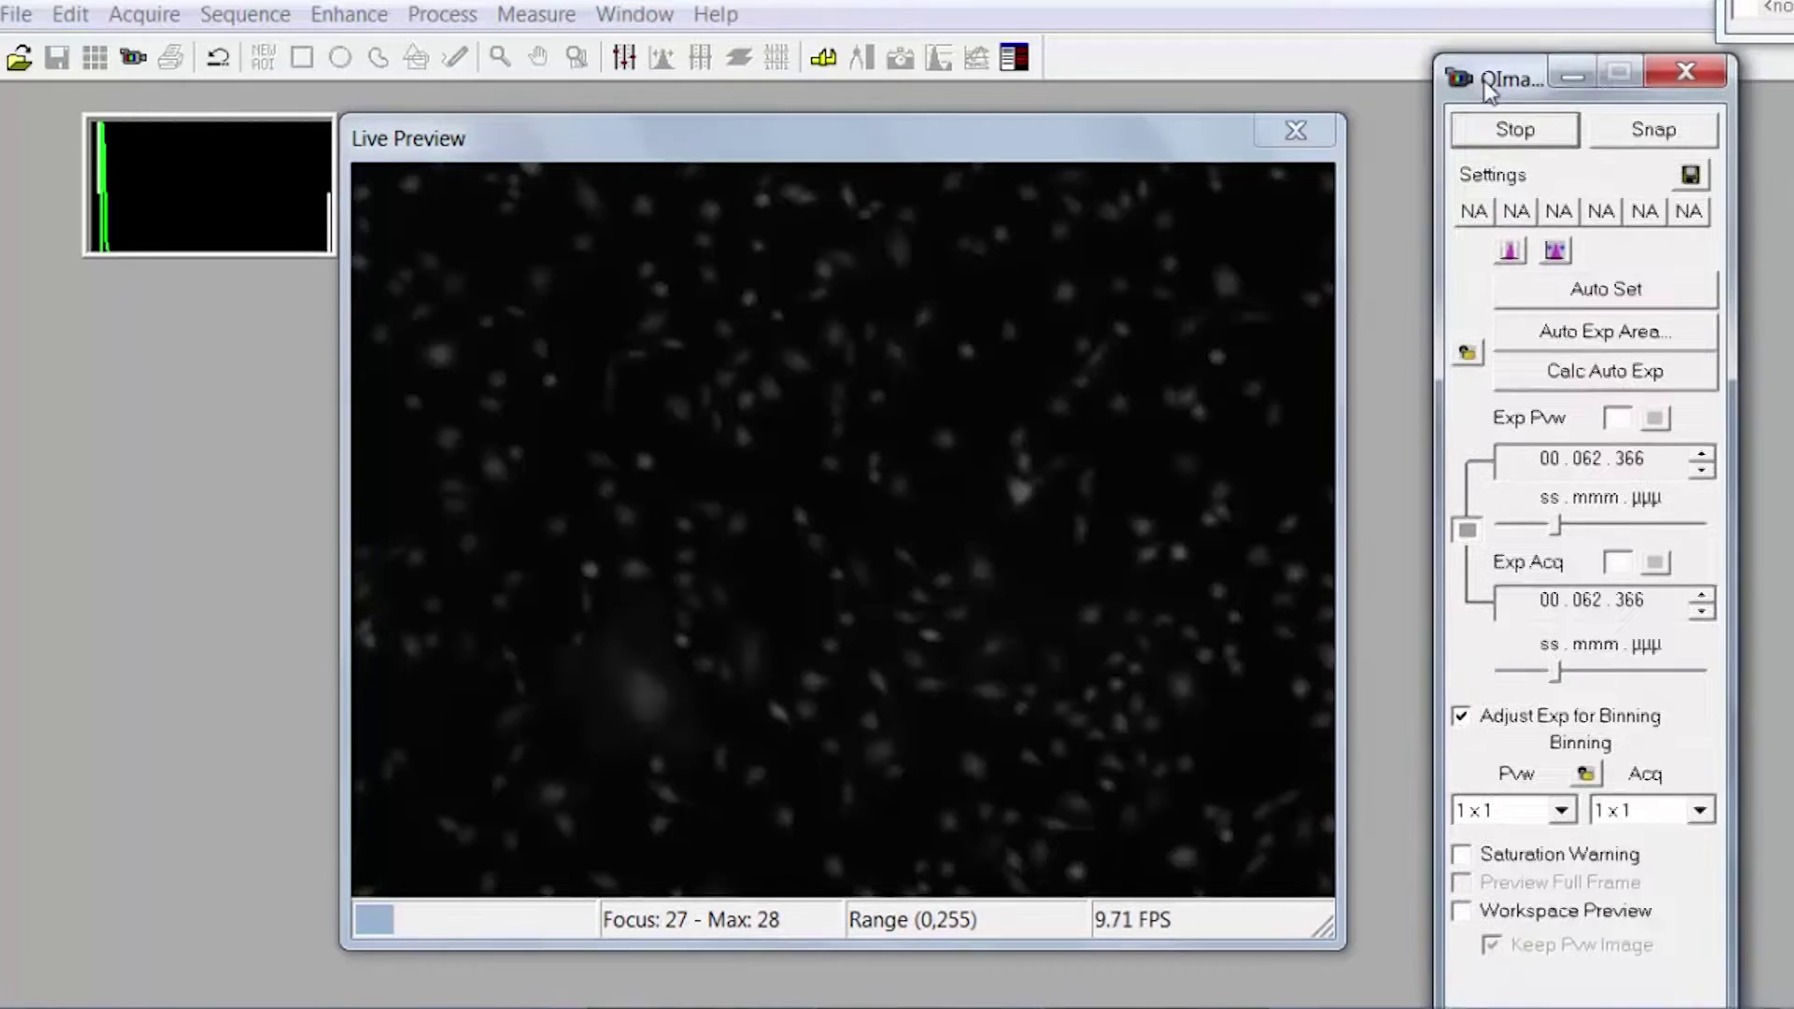
click(1687, 370)
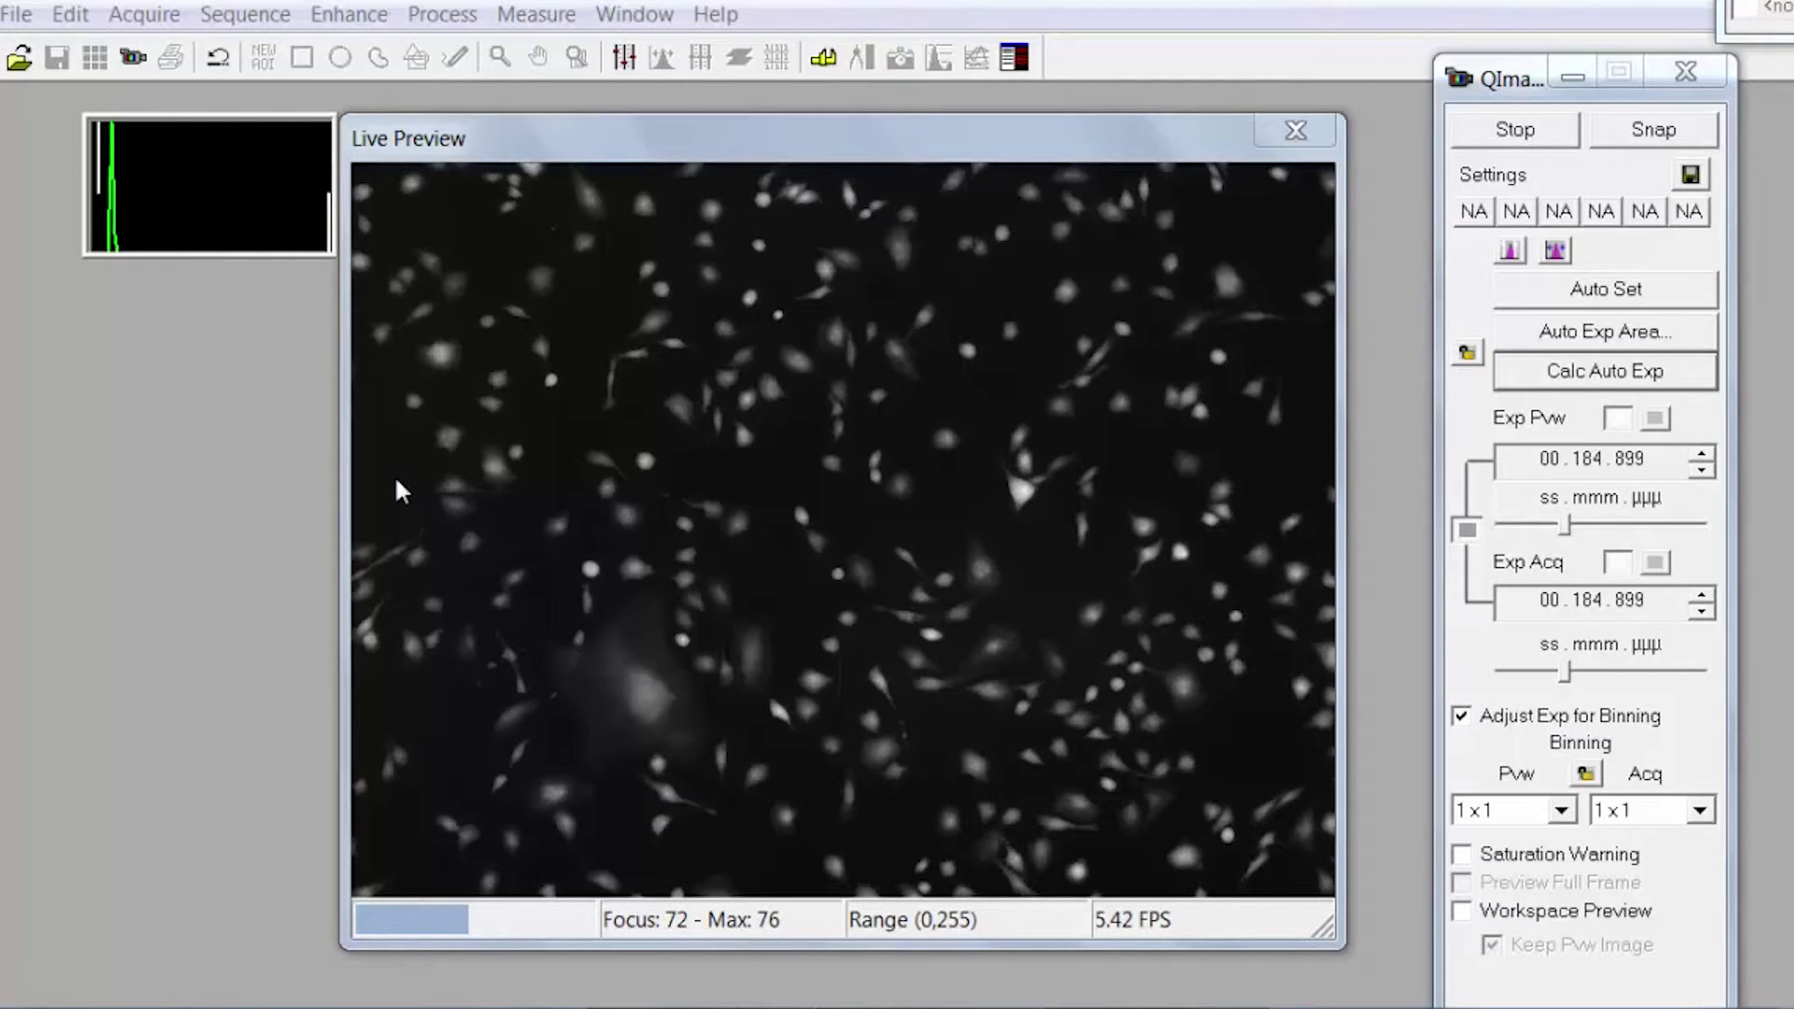
- Snap a still image of the cells and tint the untitled000 snapshot green
click(1663, 142)
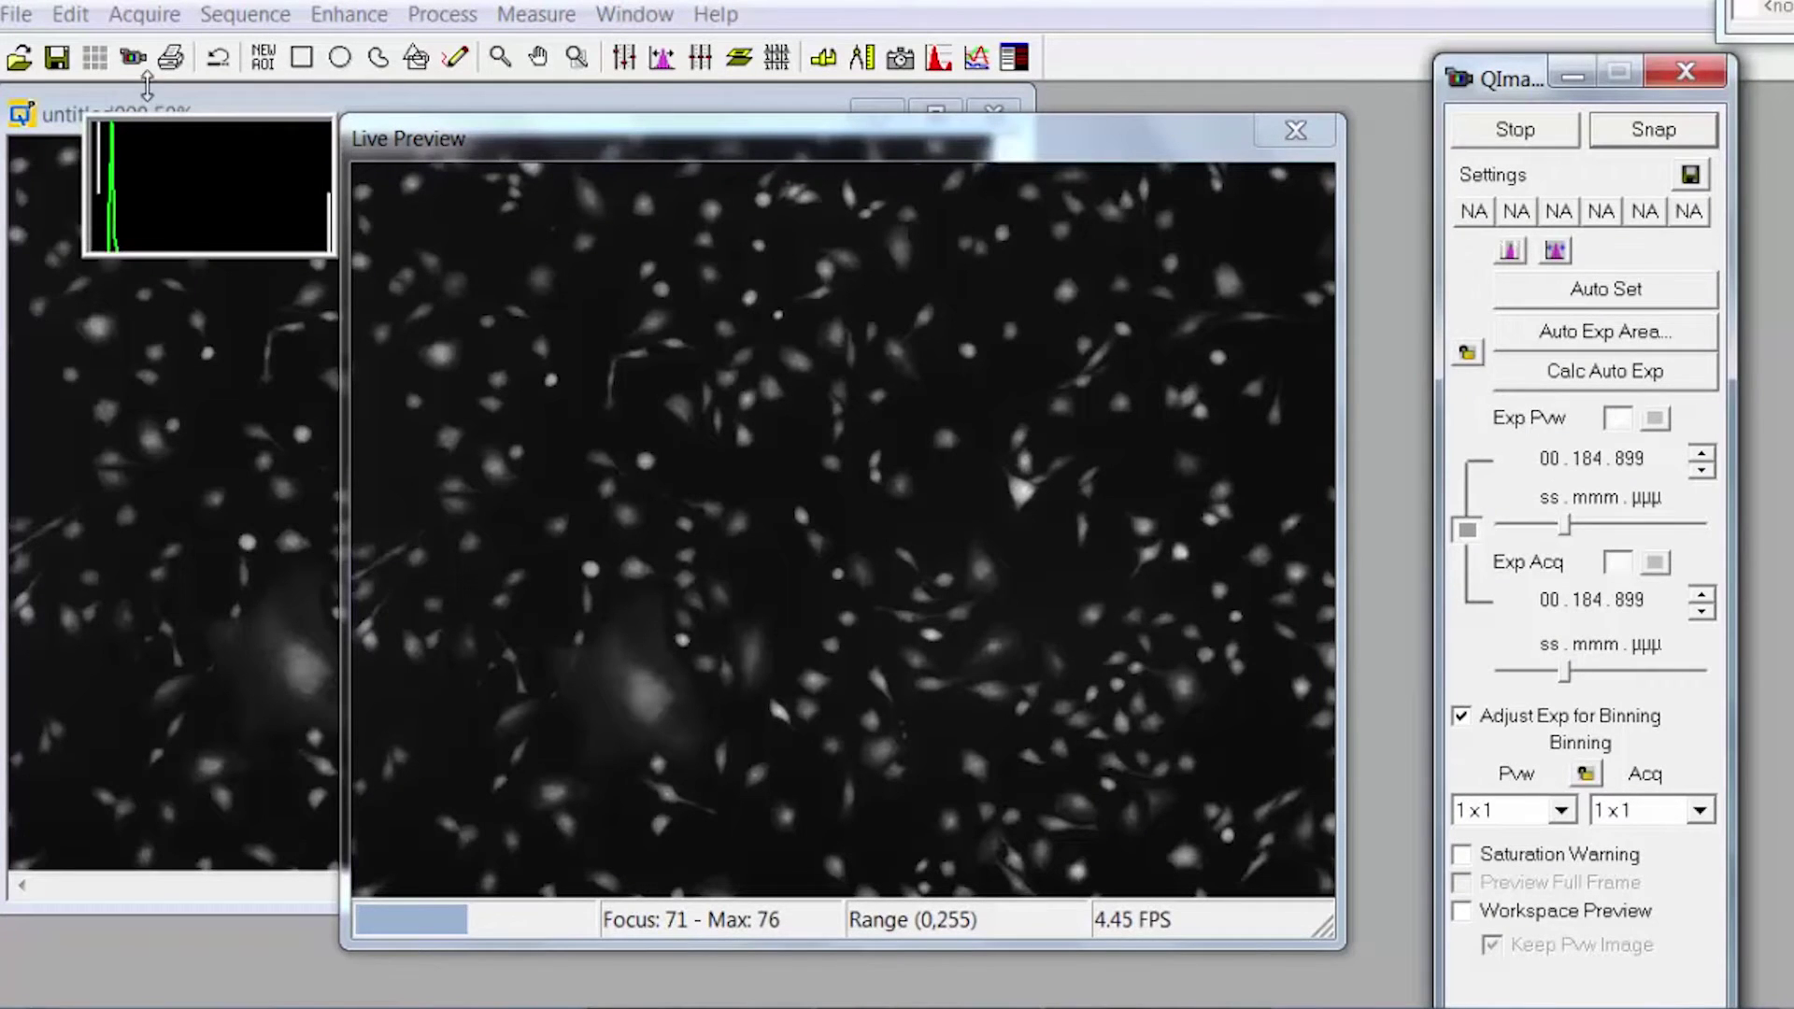
drag(369, 140, 448, 280)
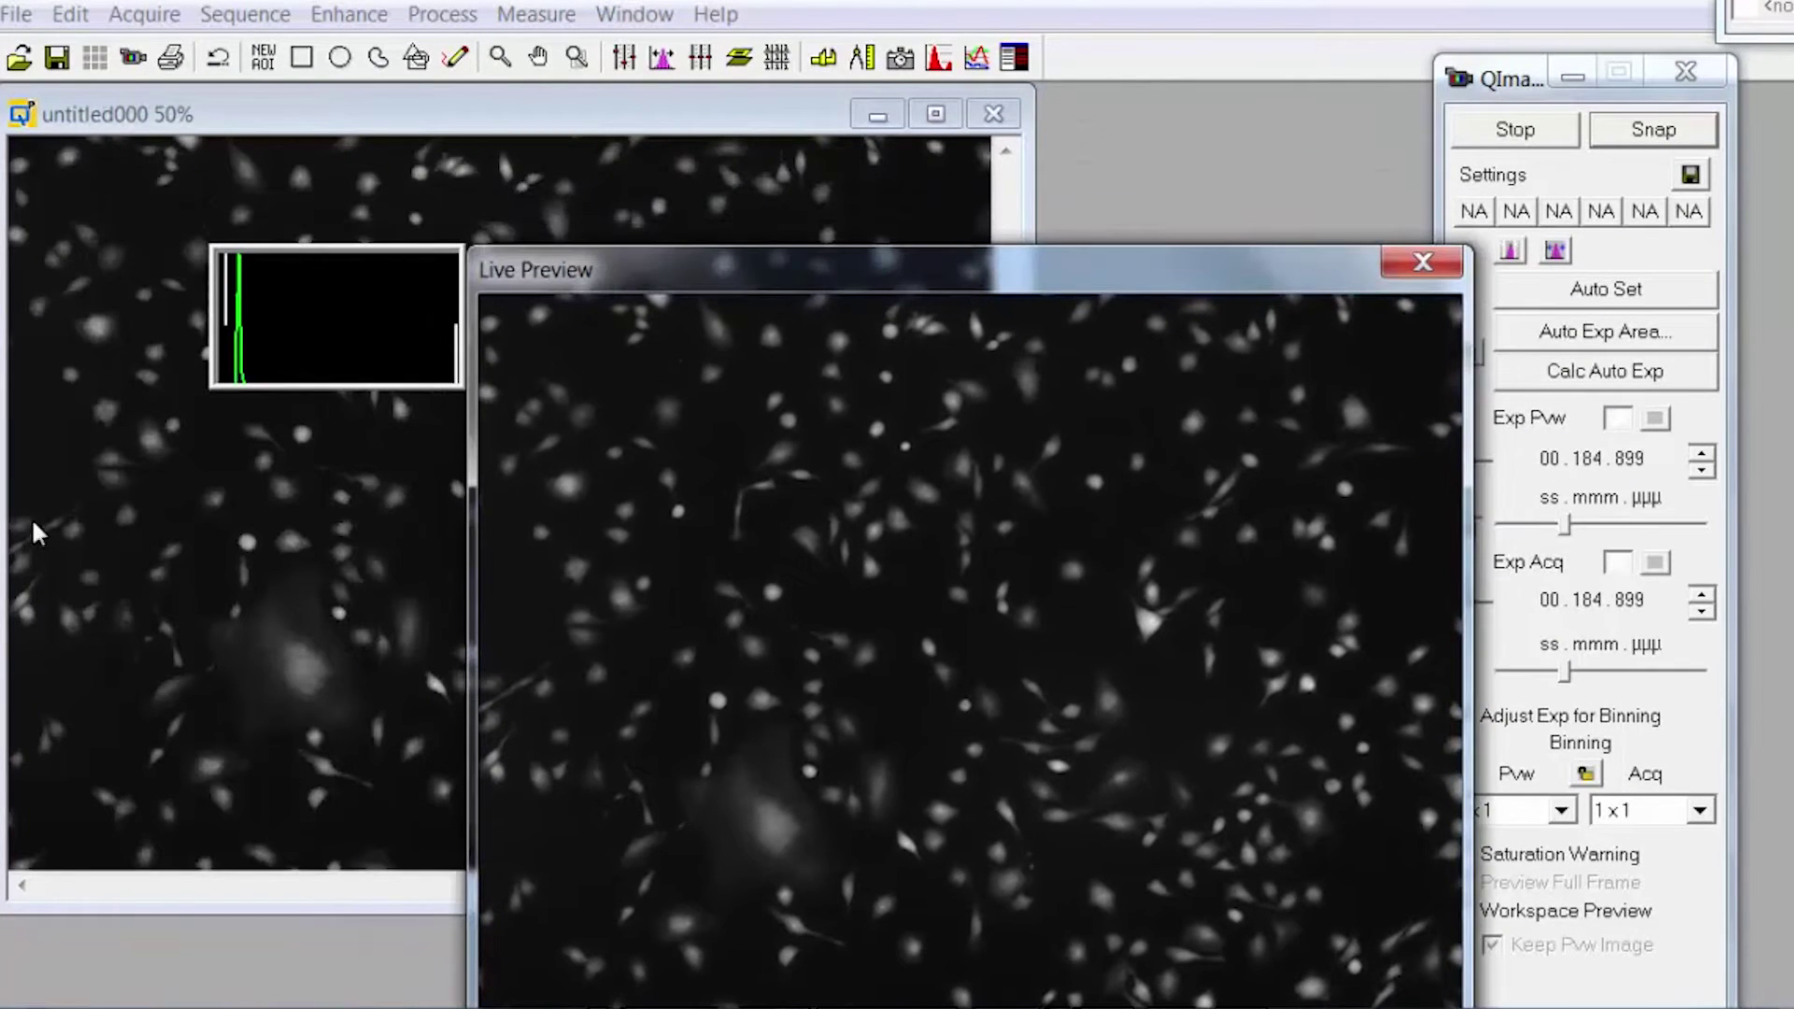
right_click(94, 451)
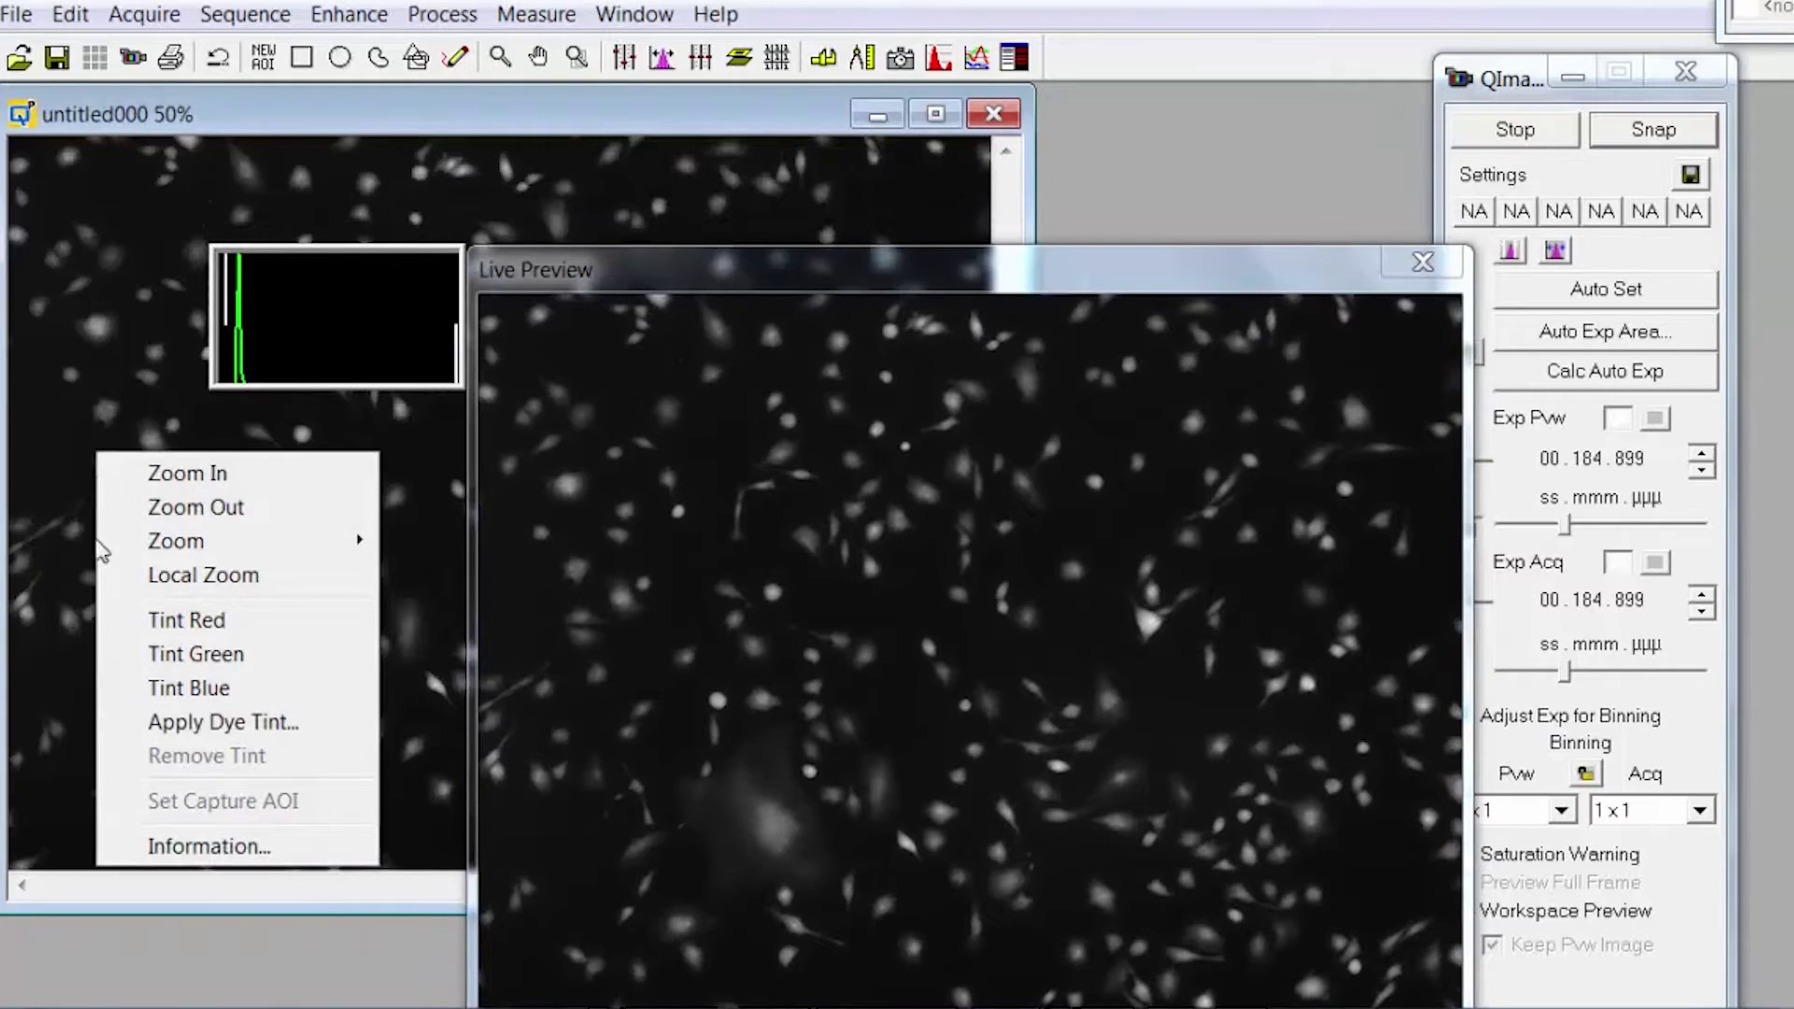
click(236, 655)
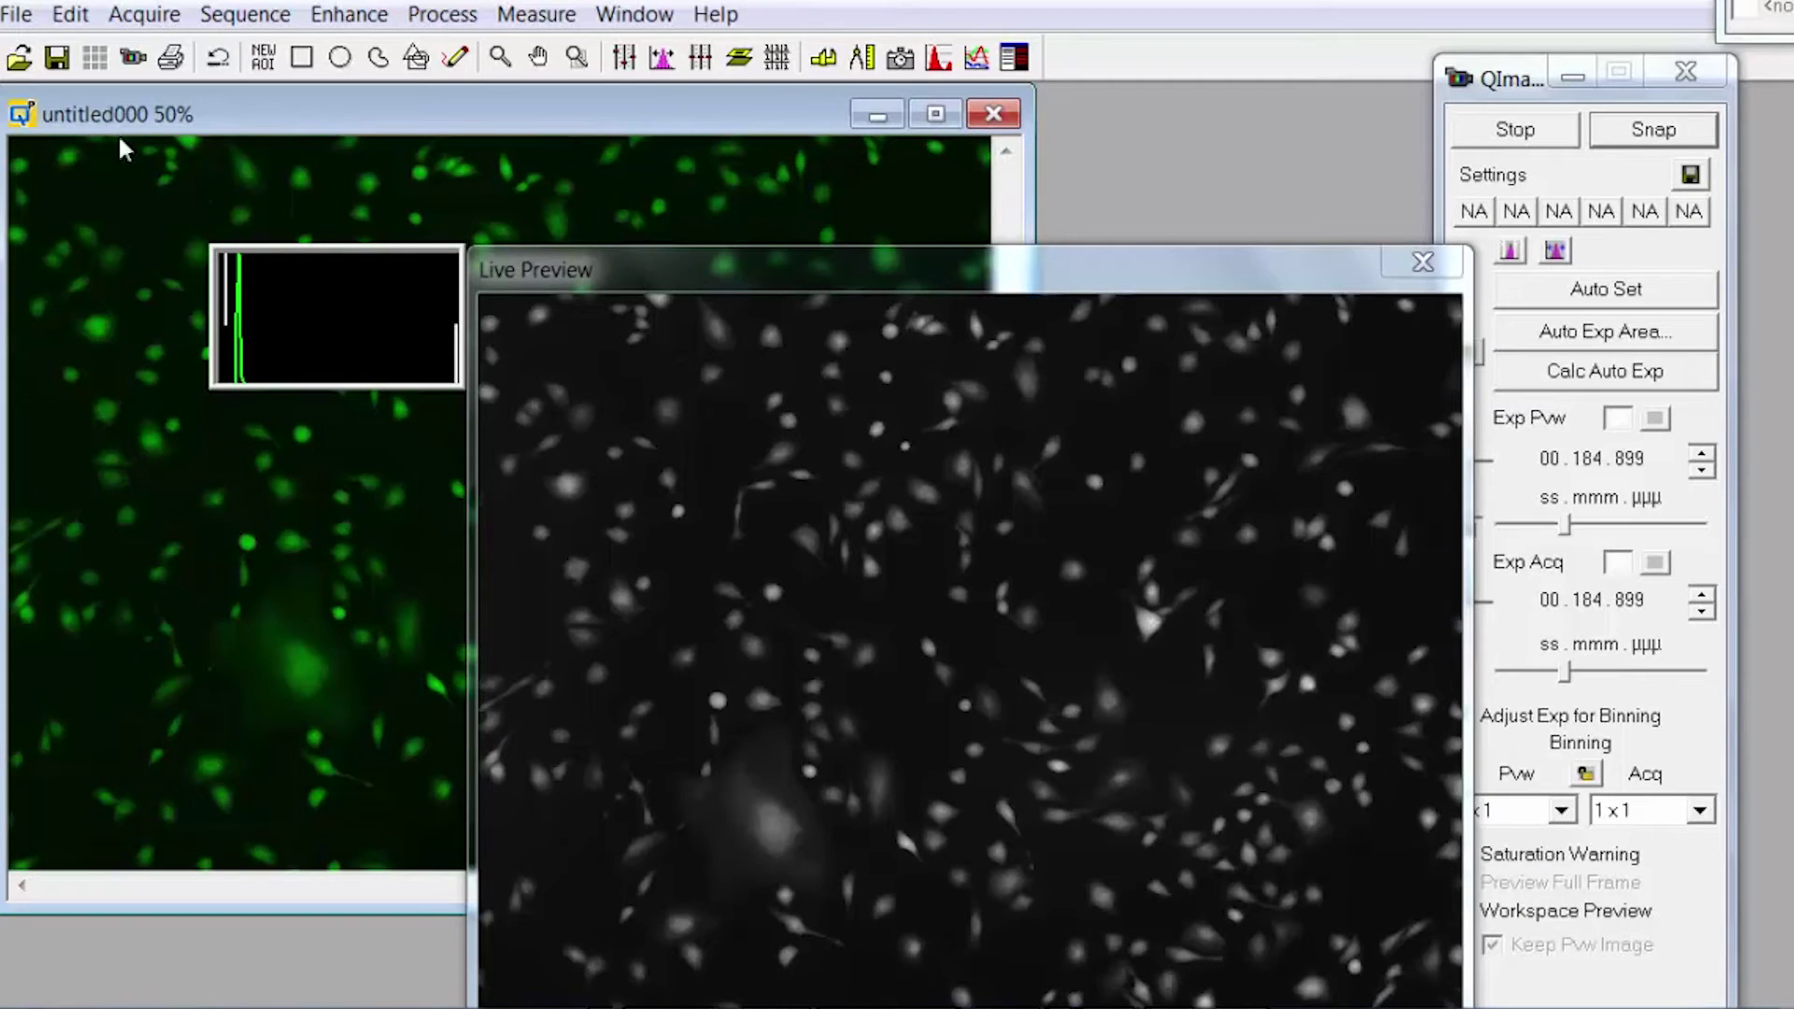
drag(581, 269, 513, 144)
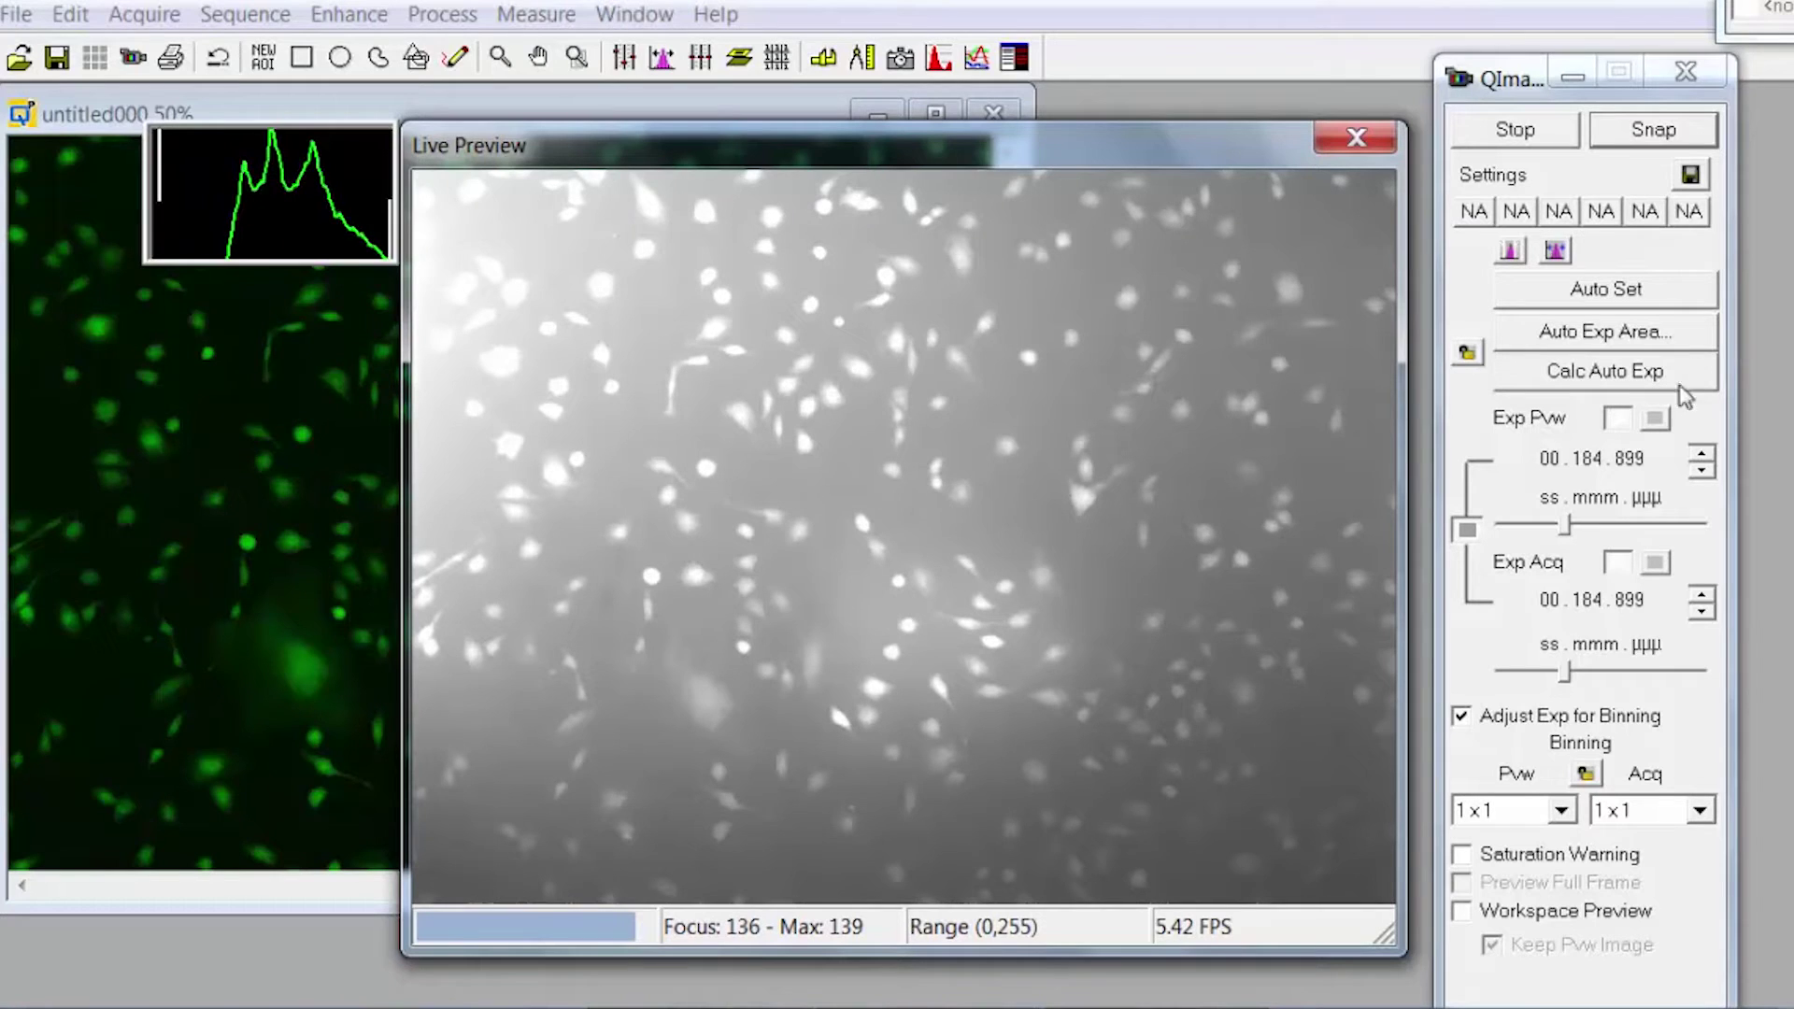
- Recalculate exposure, snap untitled001, and tint it blue to merge with green untitled000
click(1682, 383)
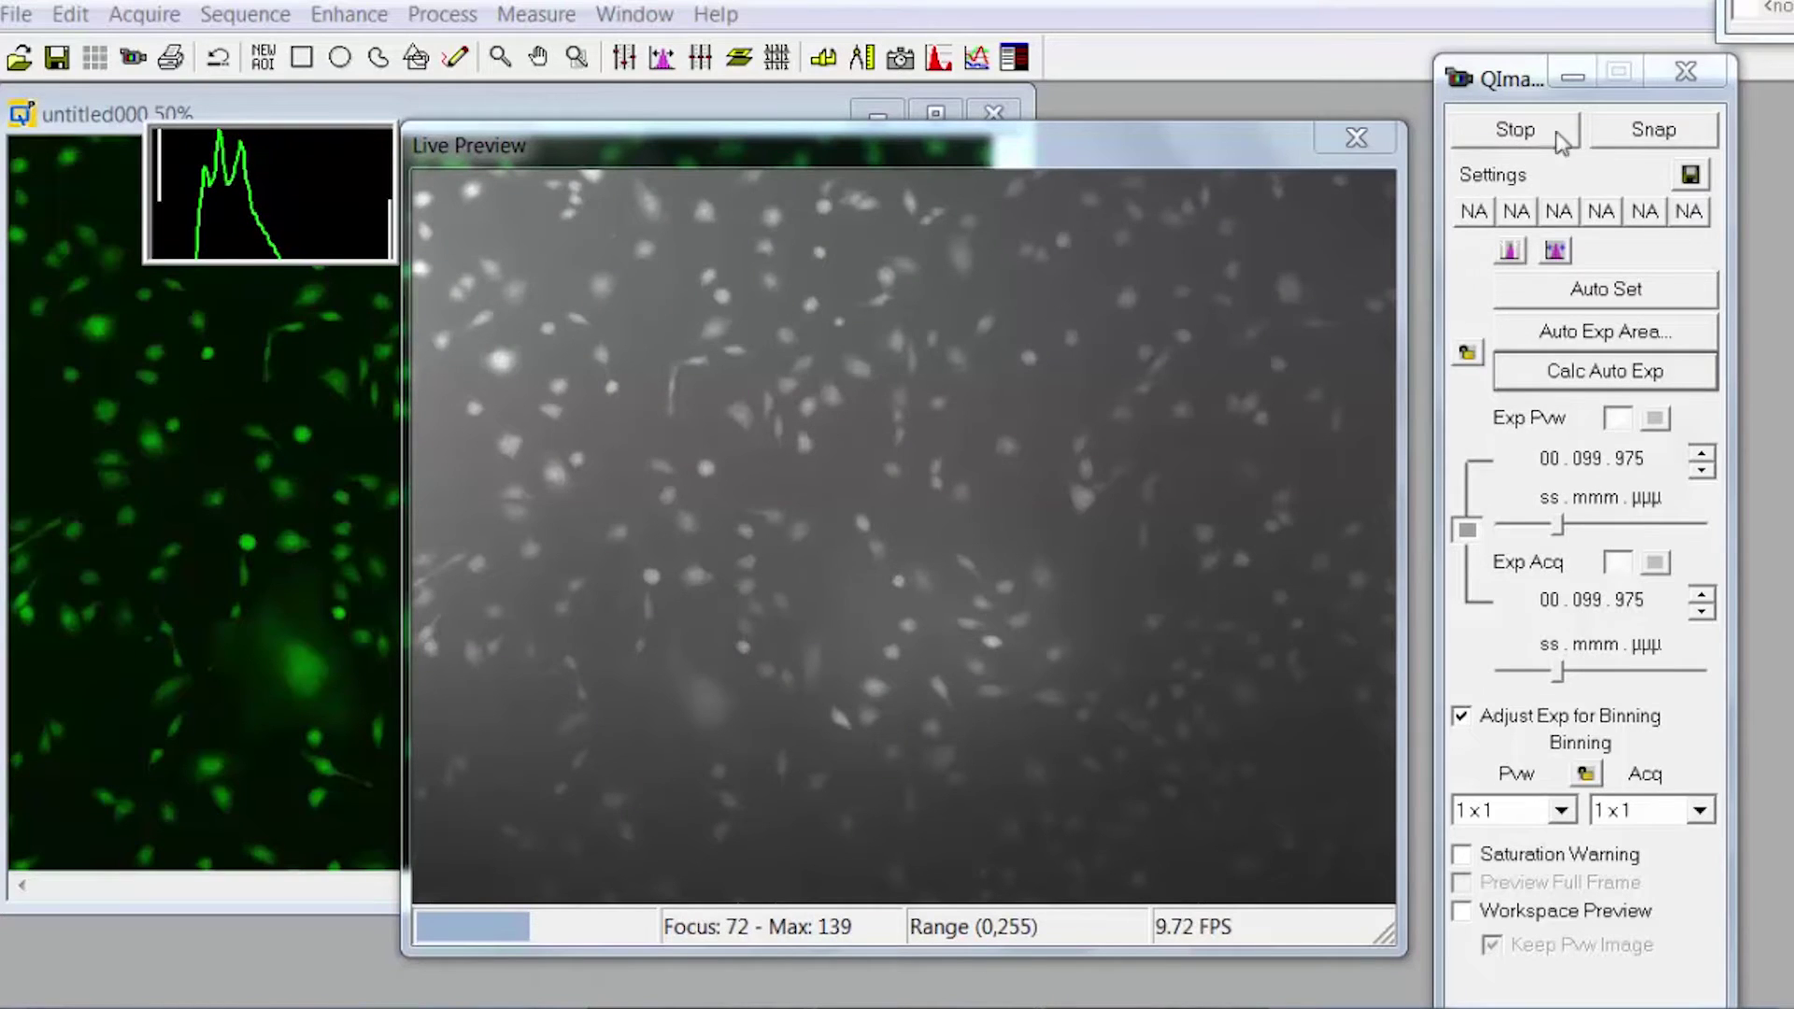
click(1637, 140)
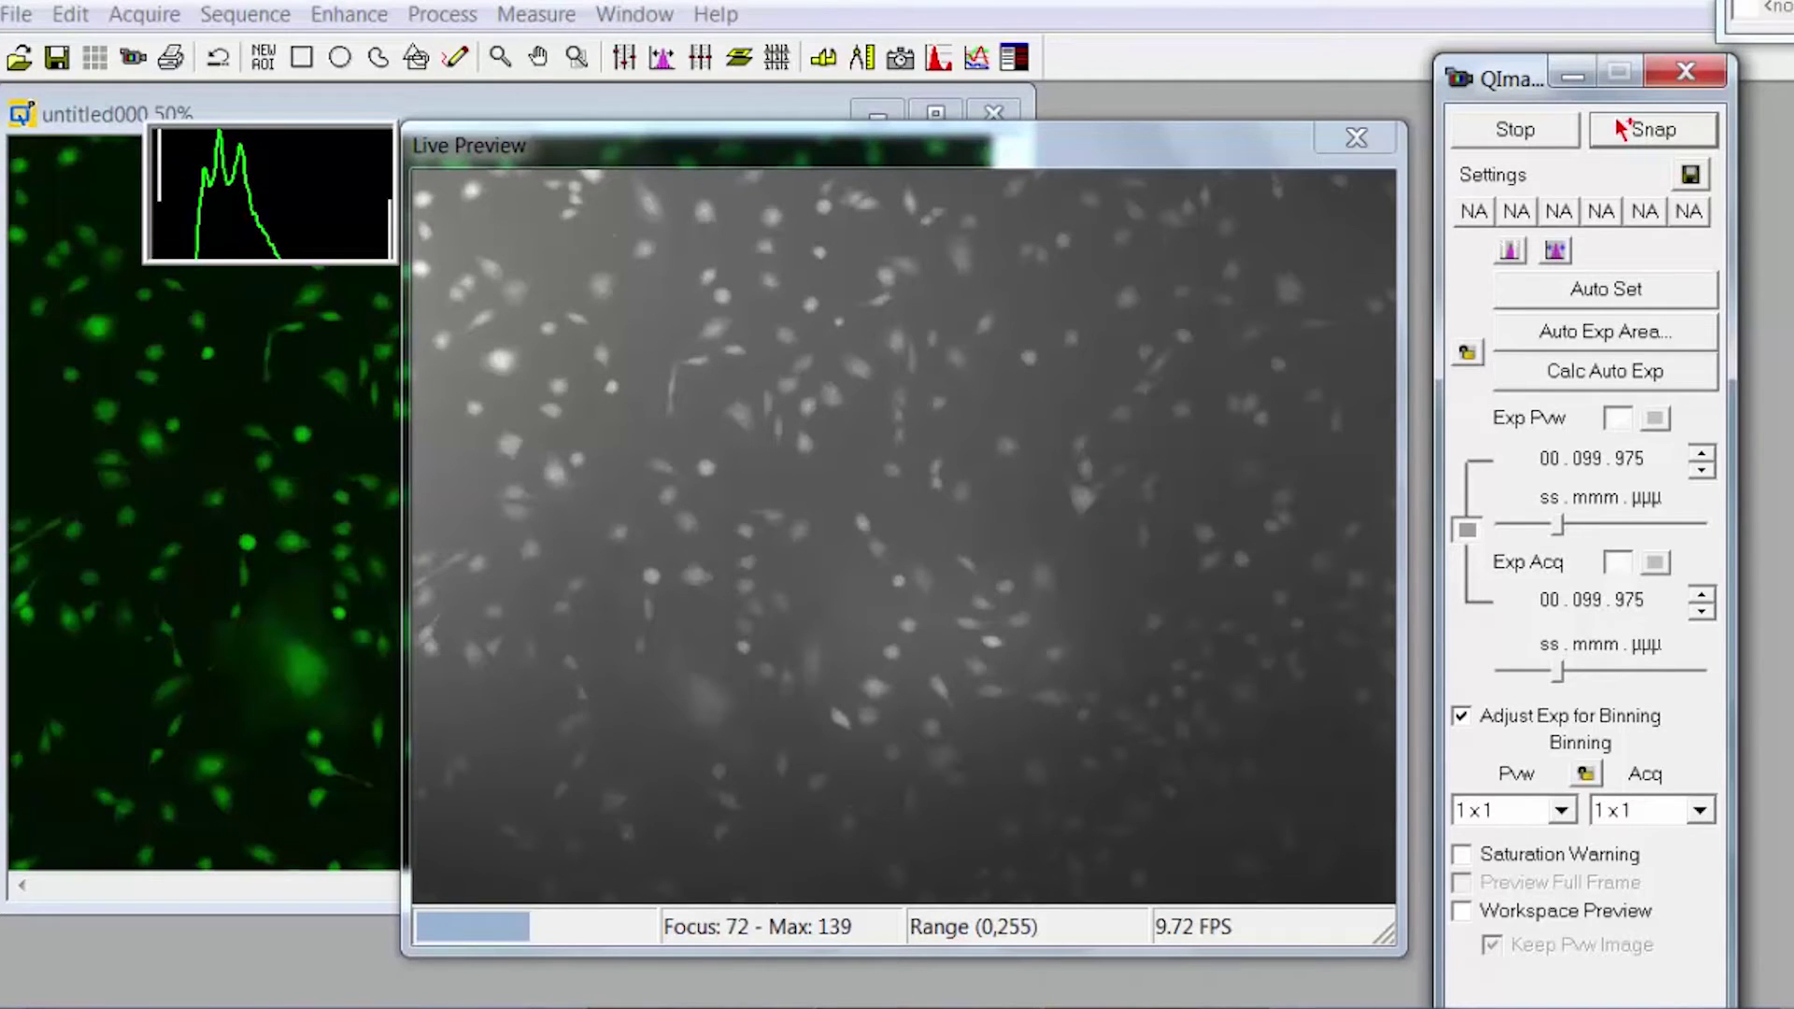
click(1653, 130)
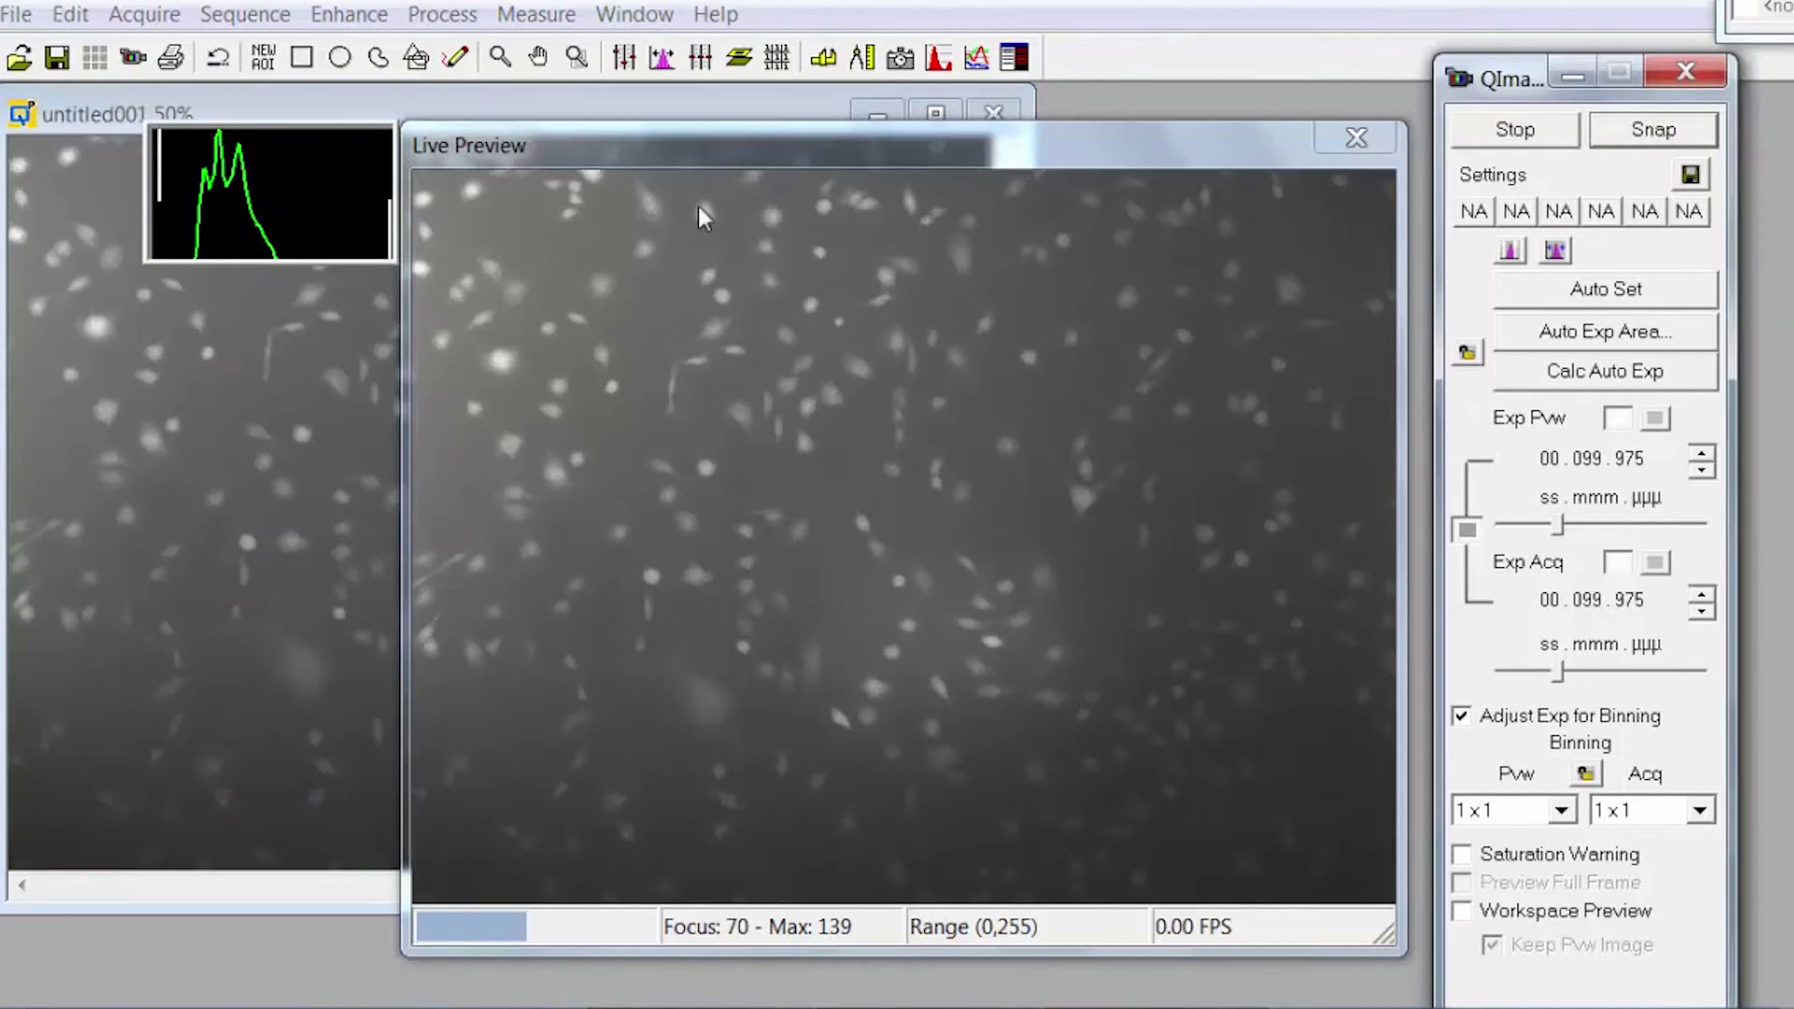
drag(508, 142, 644, 259)
right_click(161, 390)
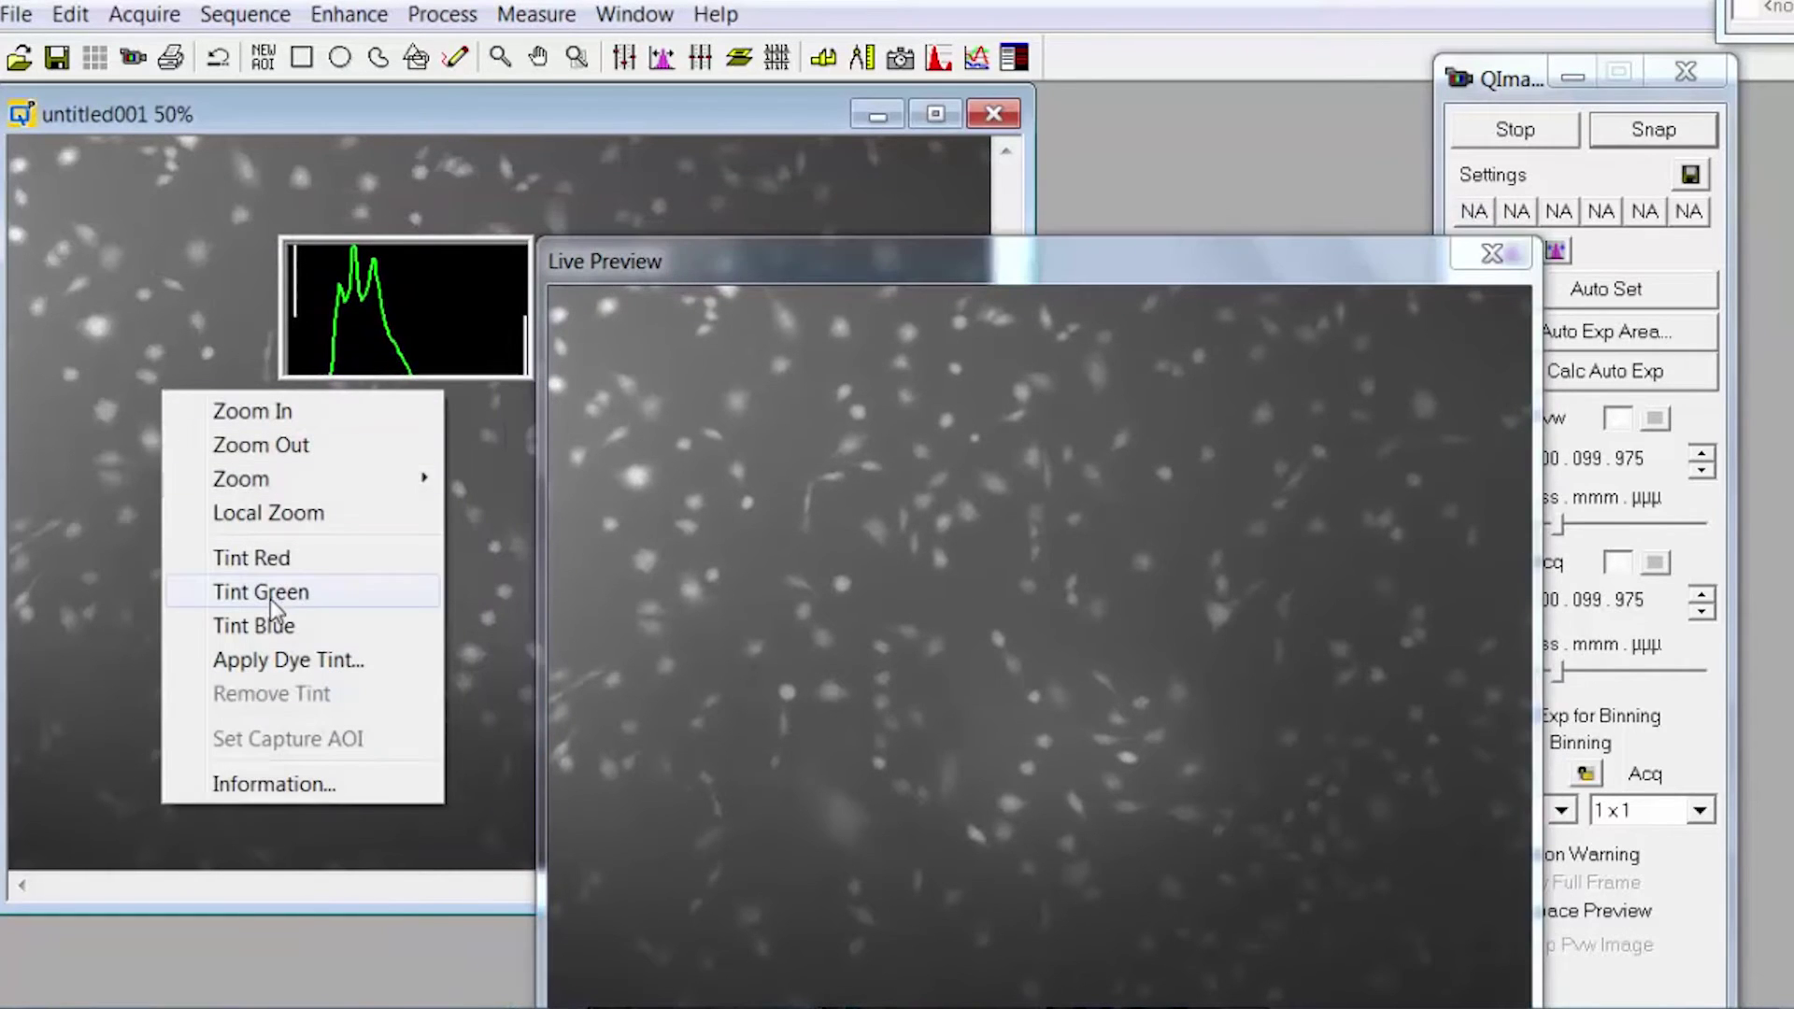
click(297, 629)
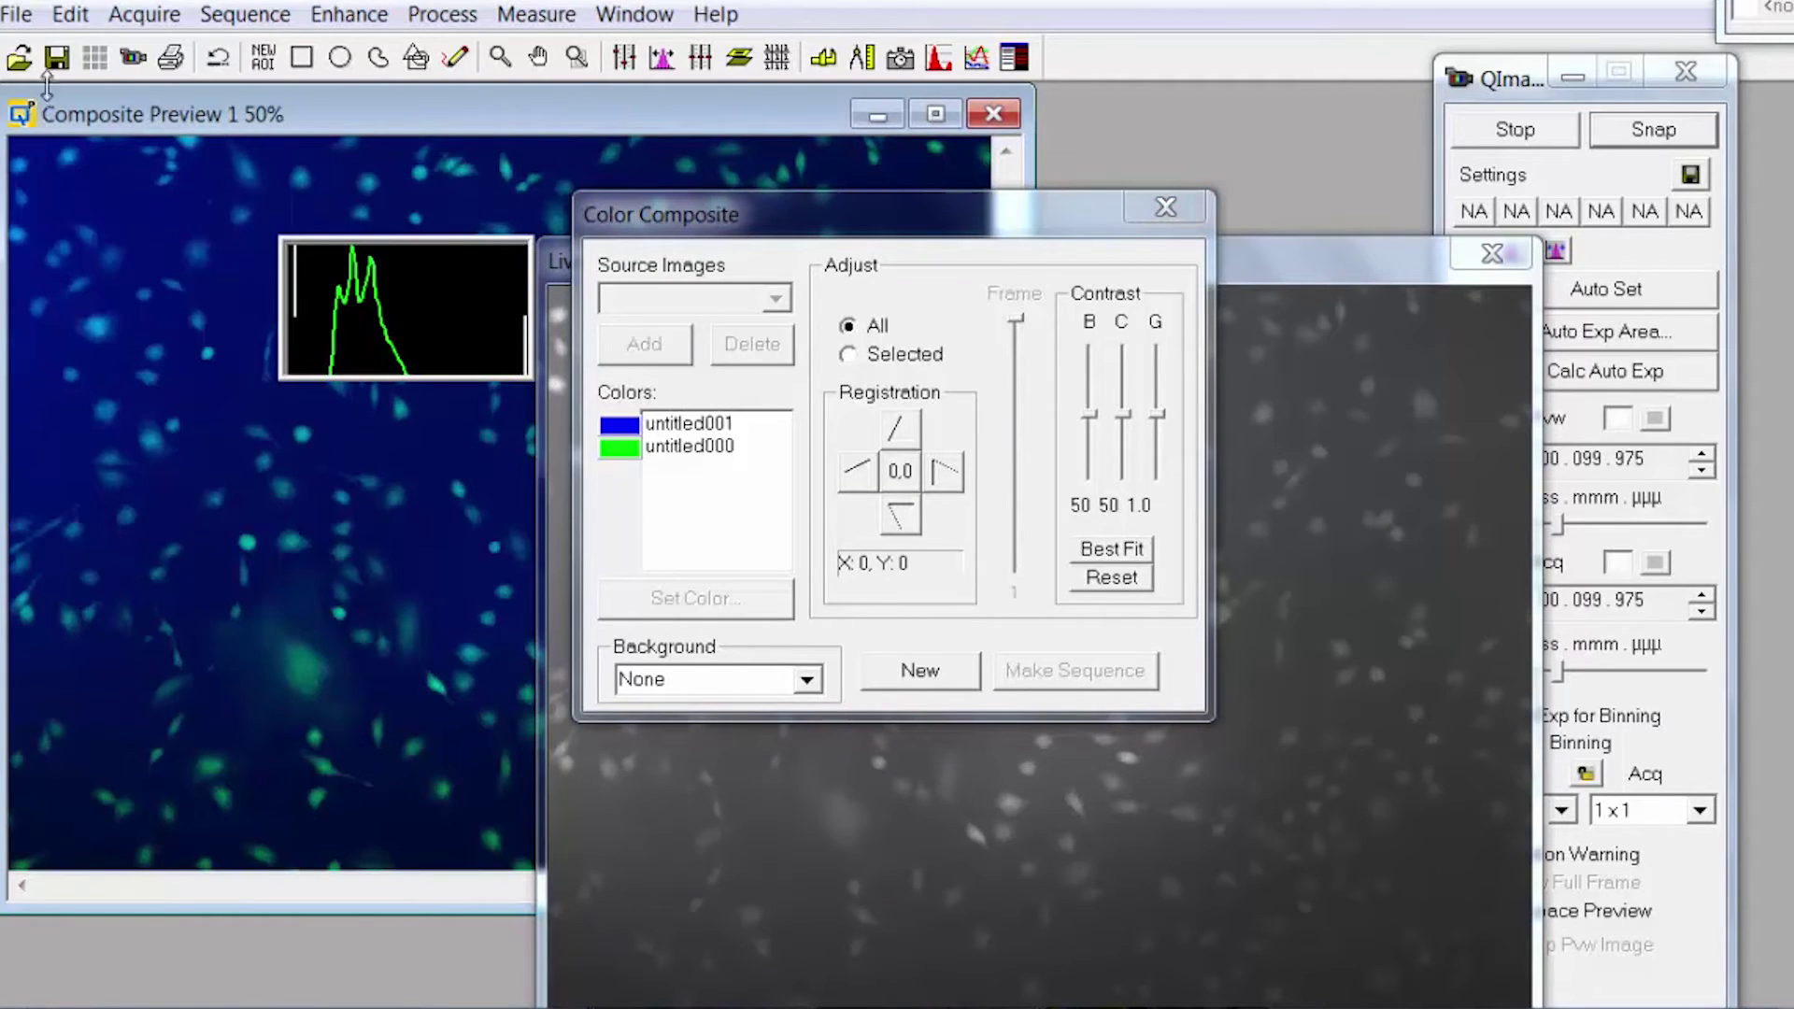
- From Save As, create and open a new desktop folder named 'BME 501 Group 3'
click(16, 14)
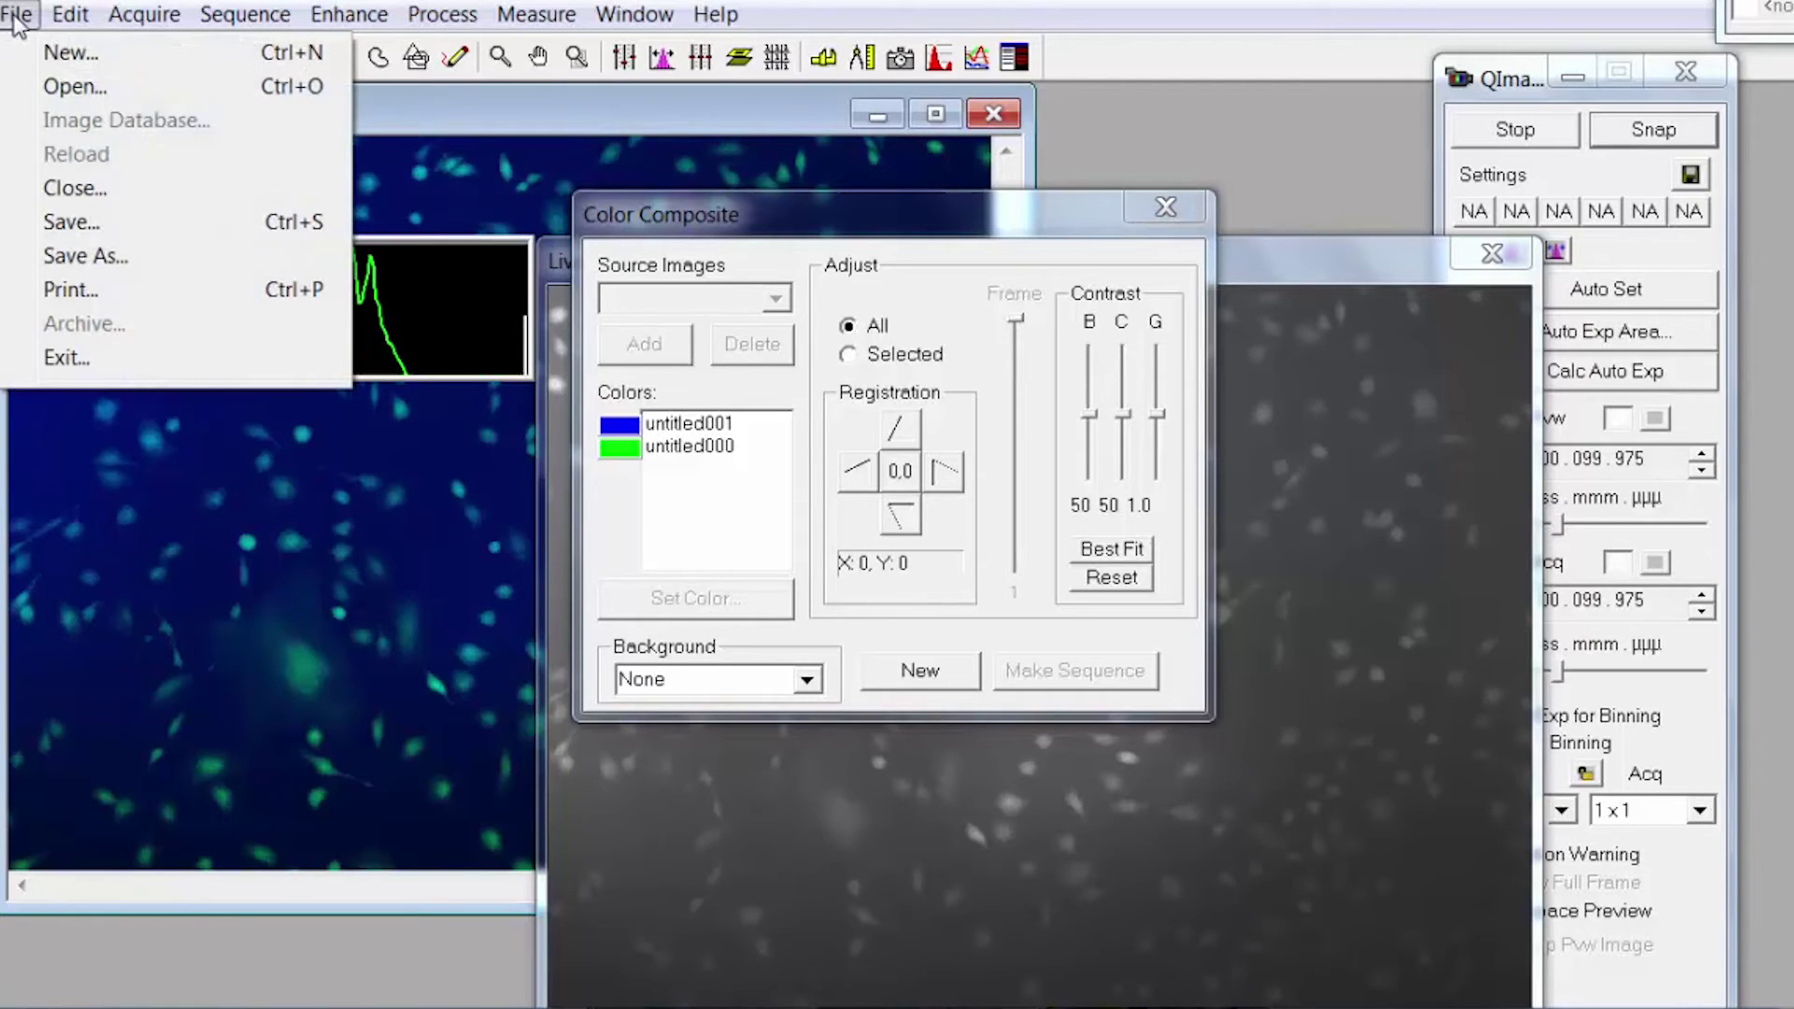
click(84, 255)
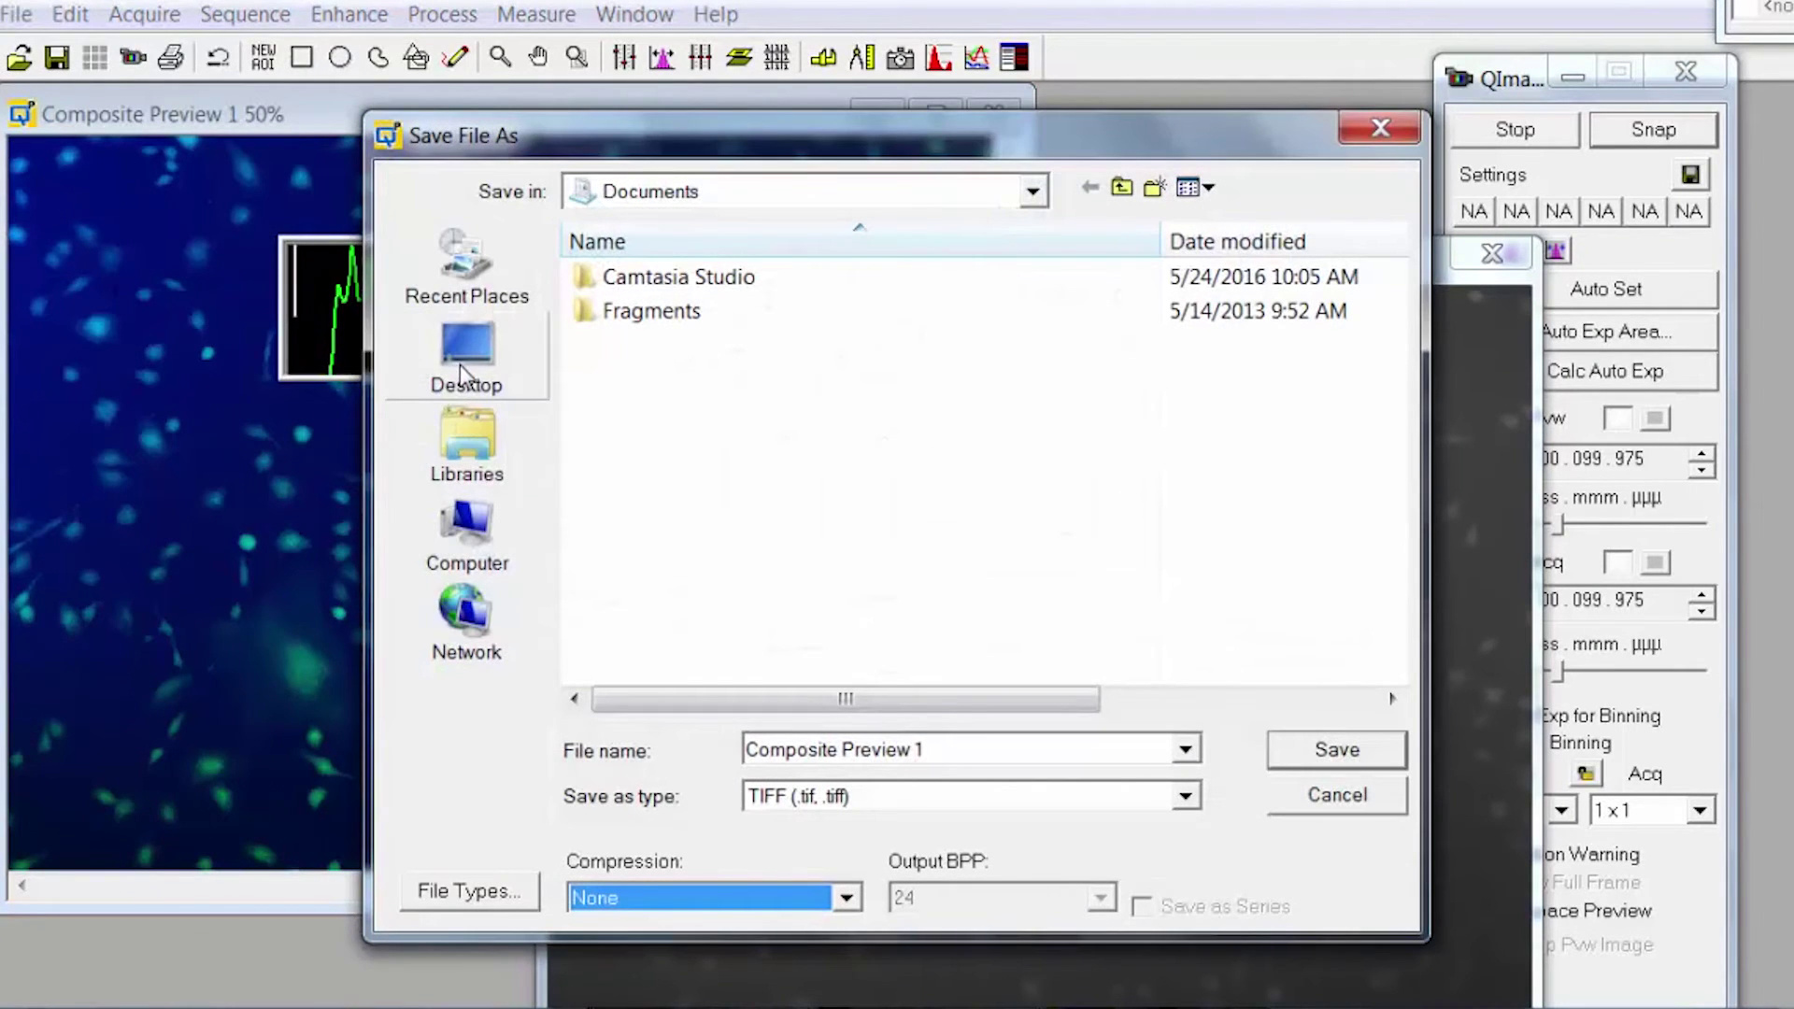
click(461, 370)
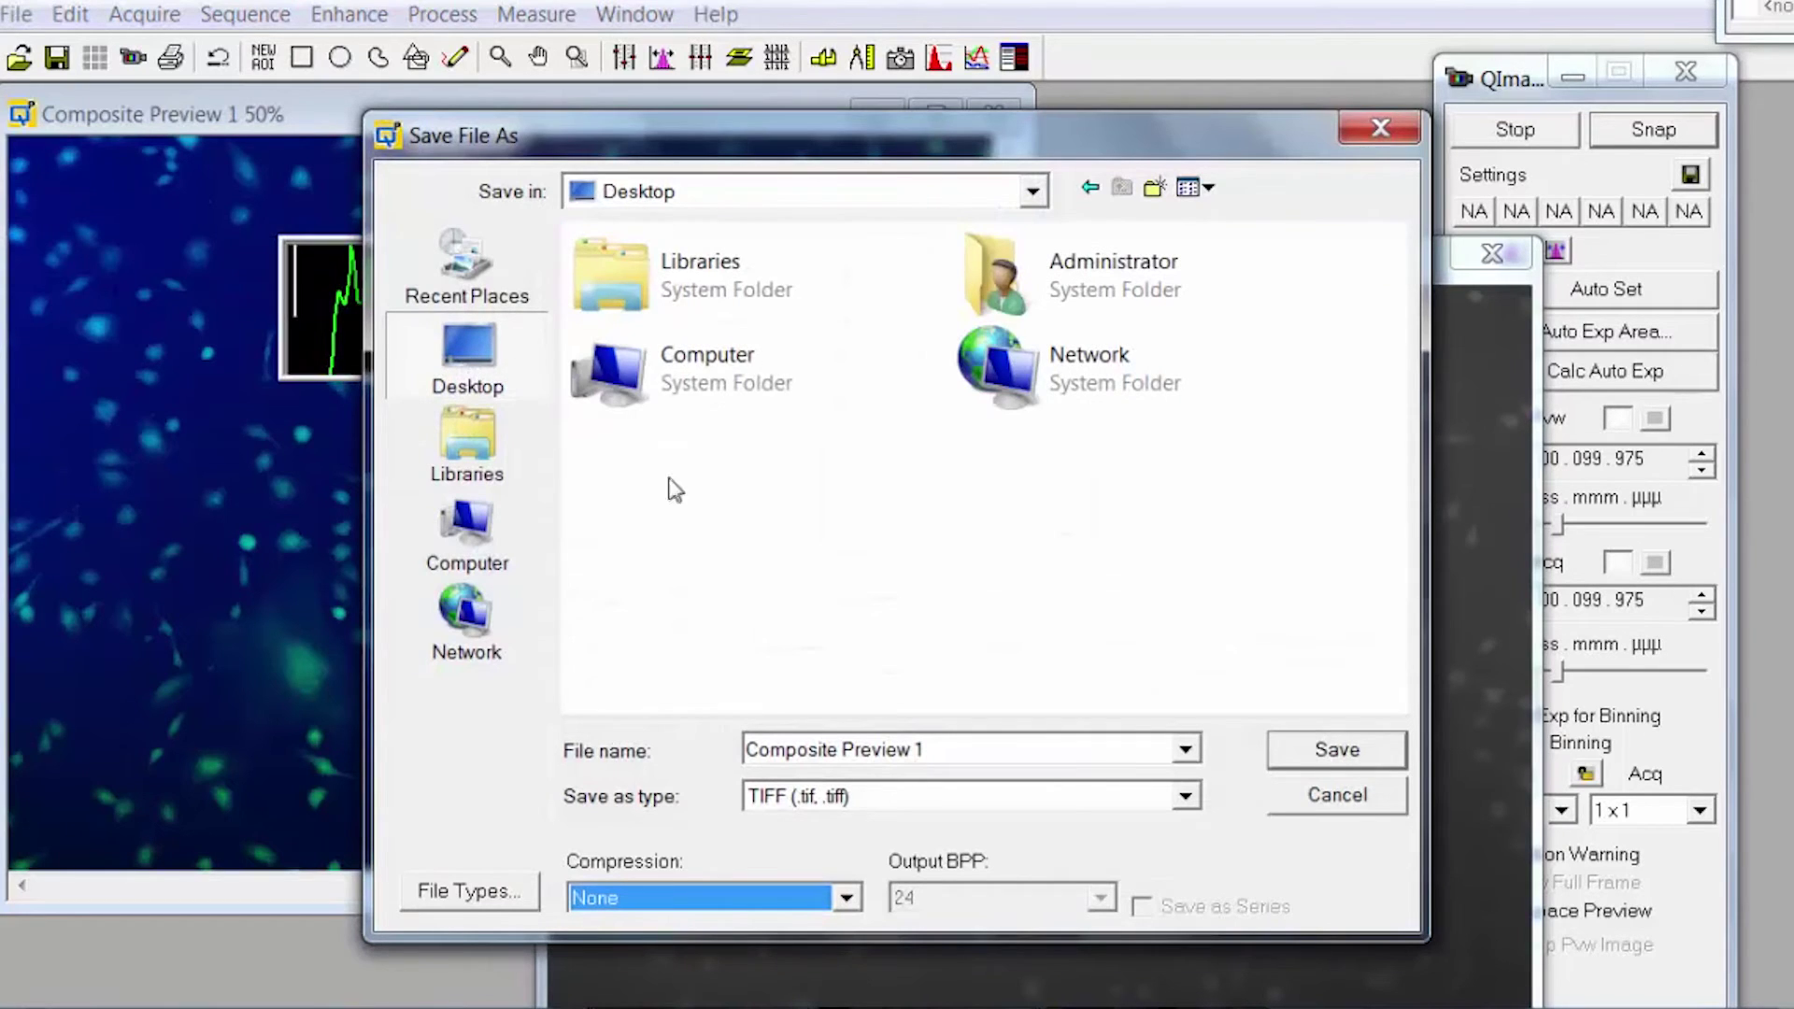
right_click(789, 549)
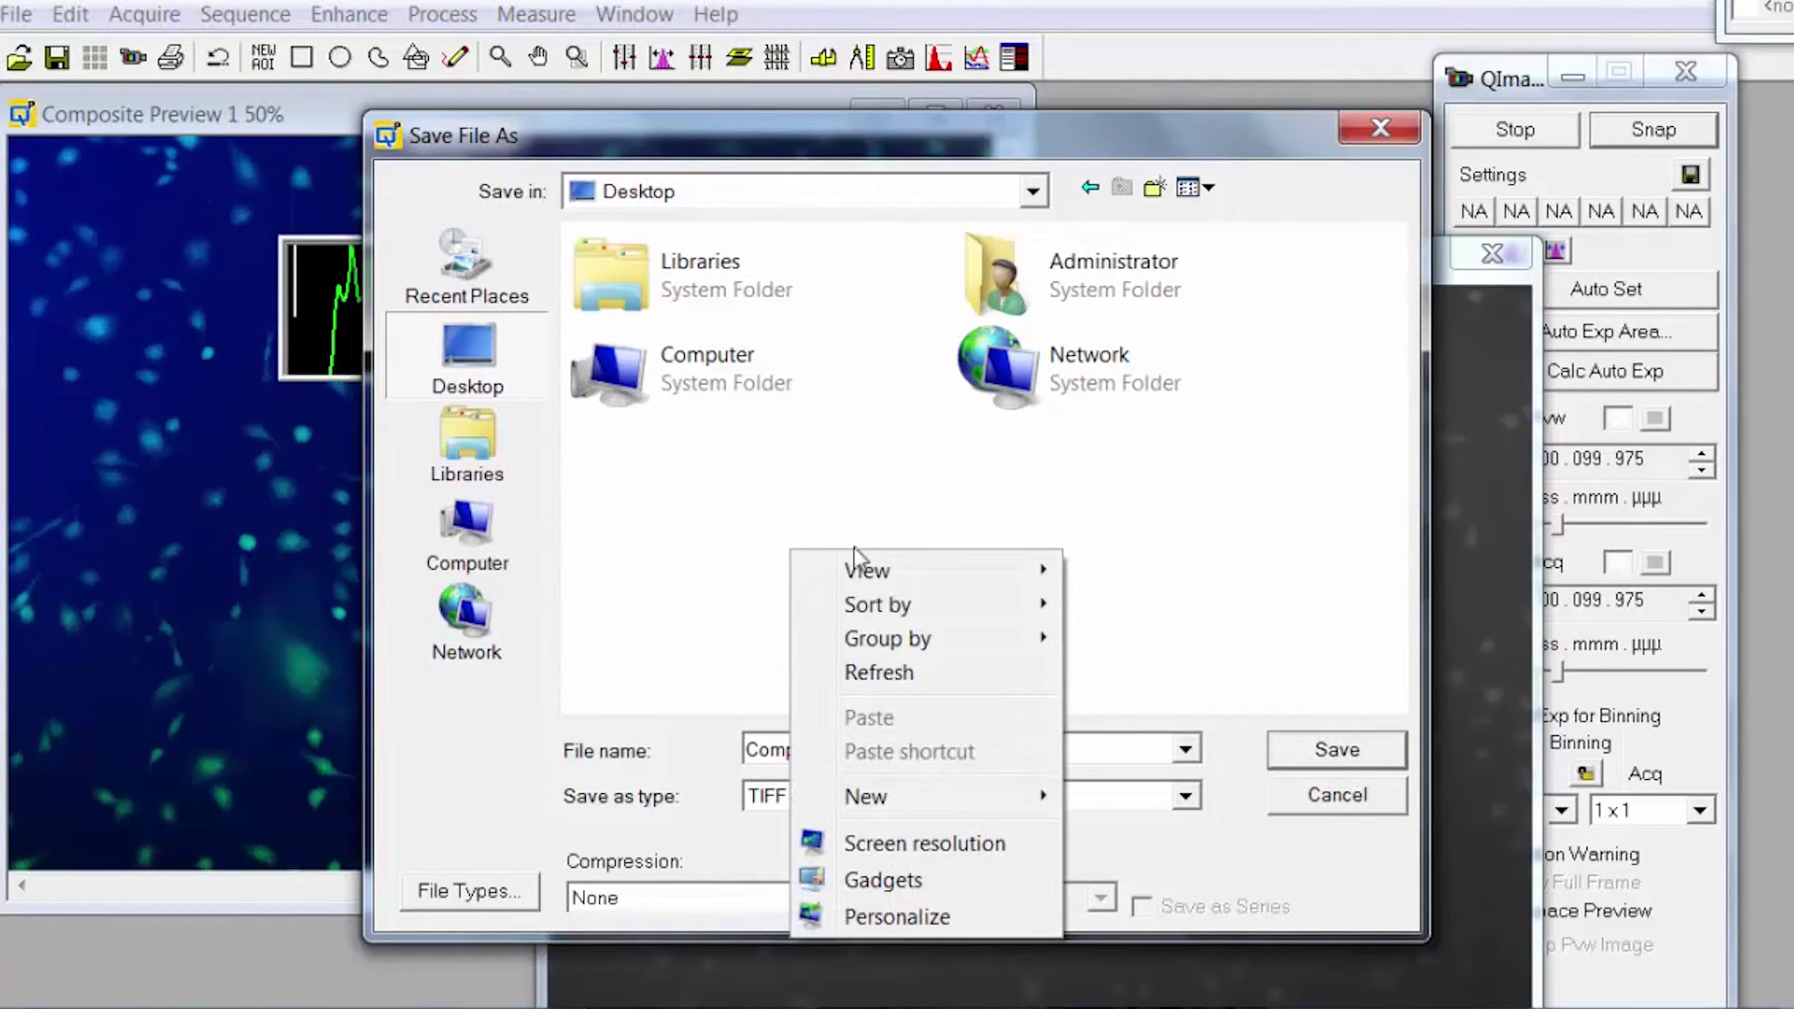
mouse_move(995, 803)
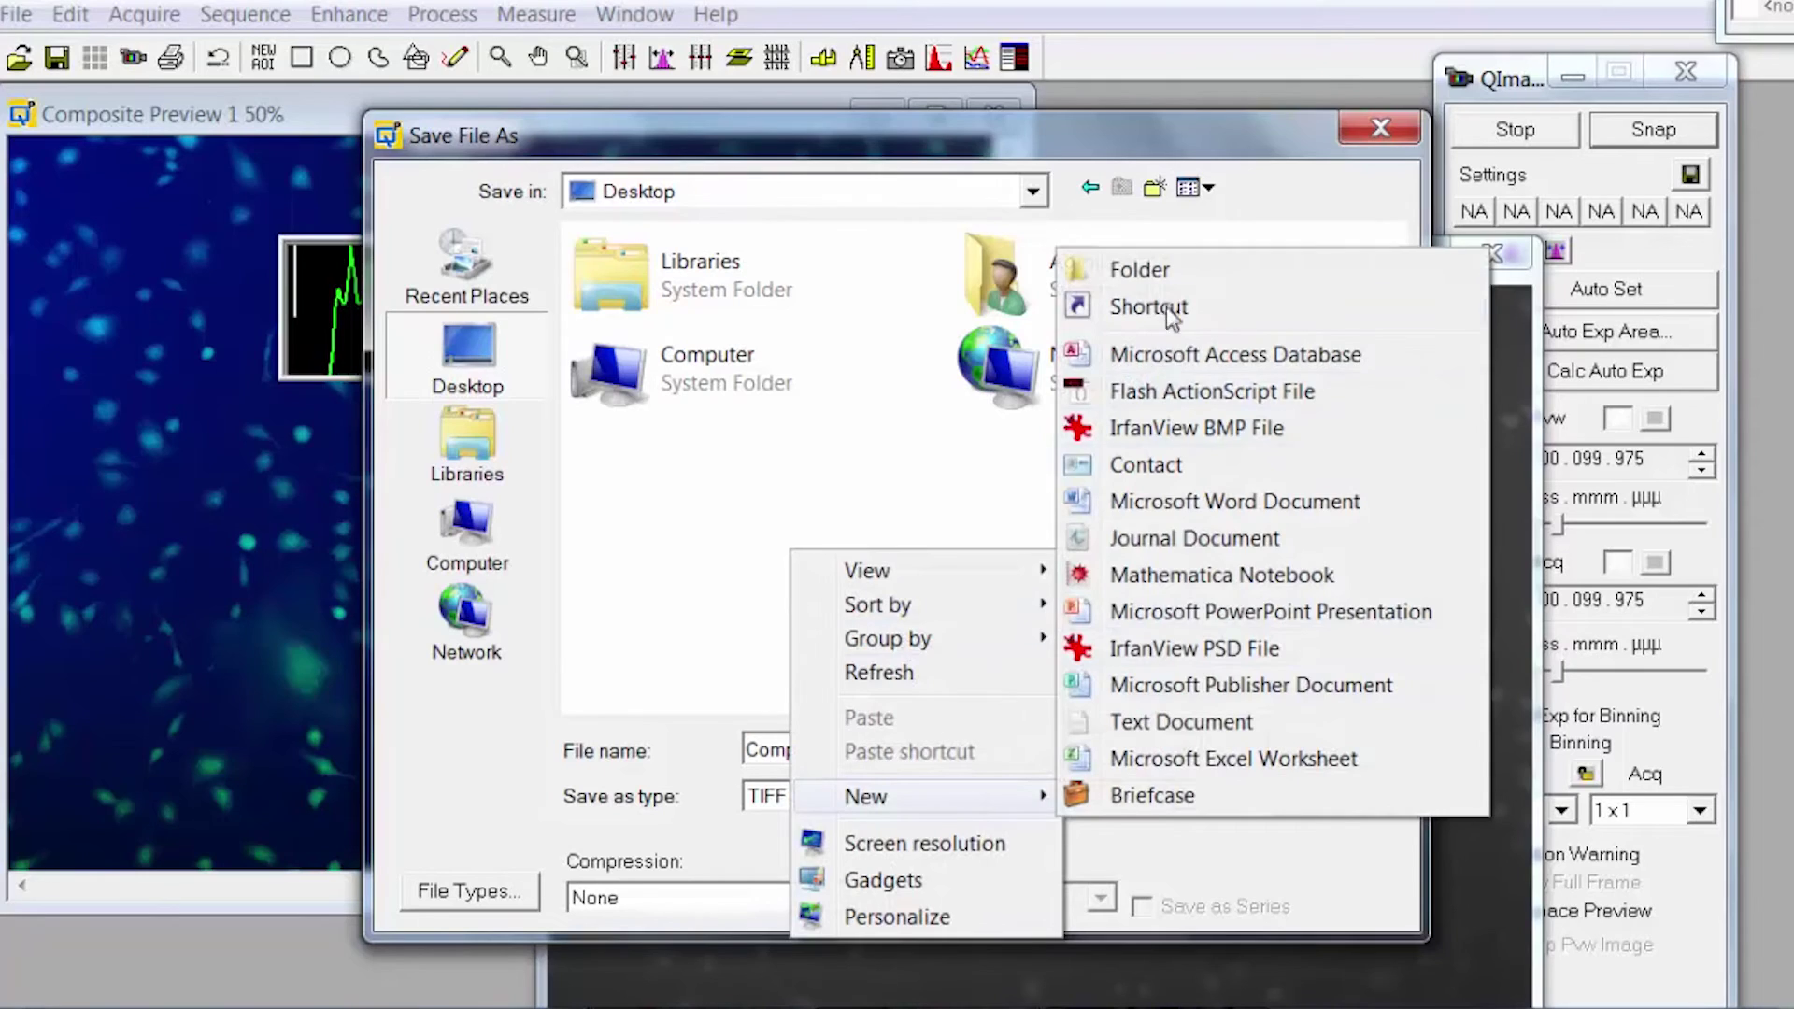
click(1155, 269)
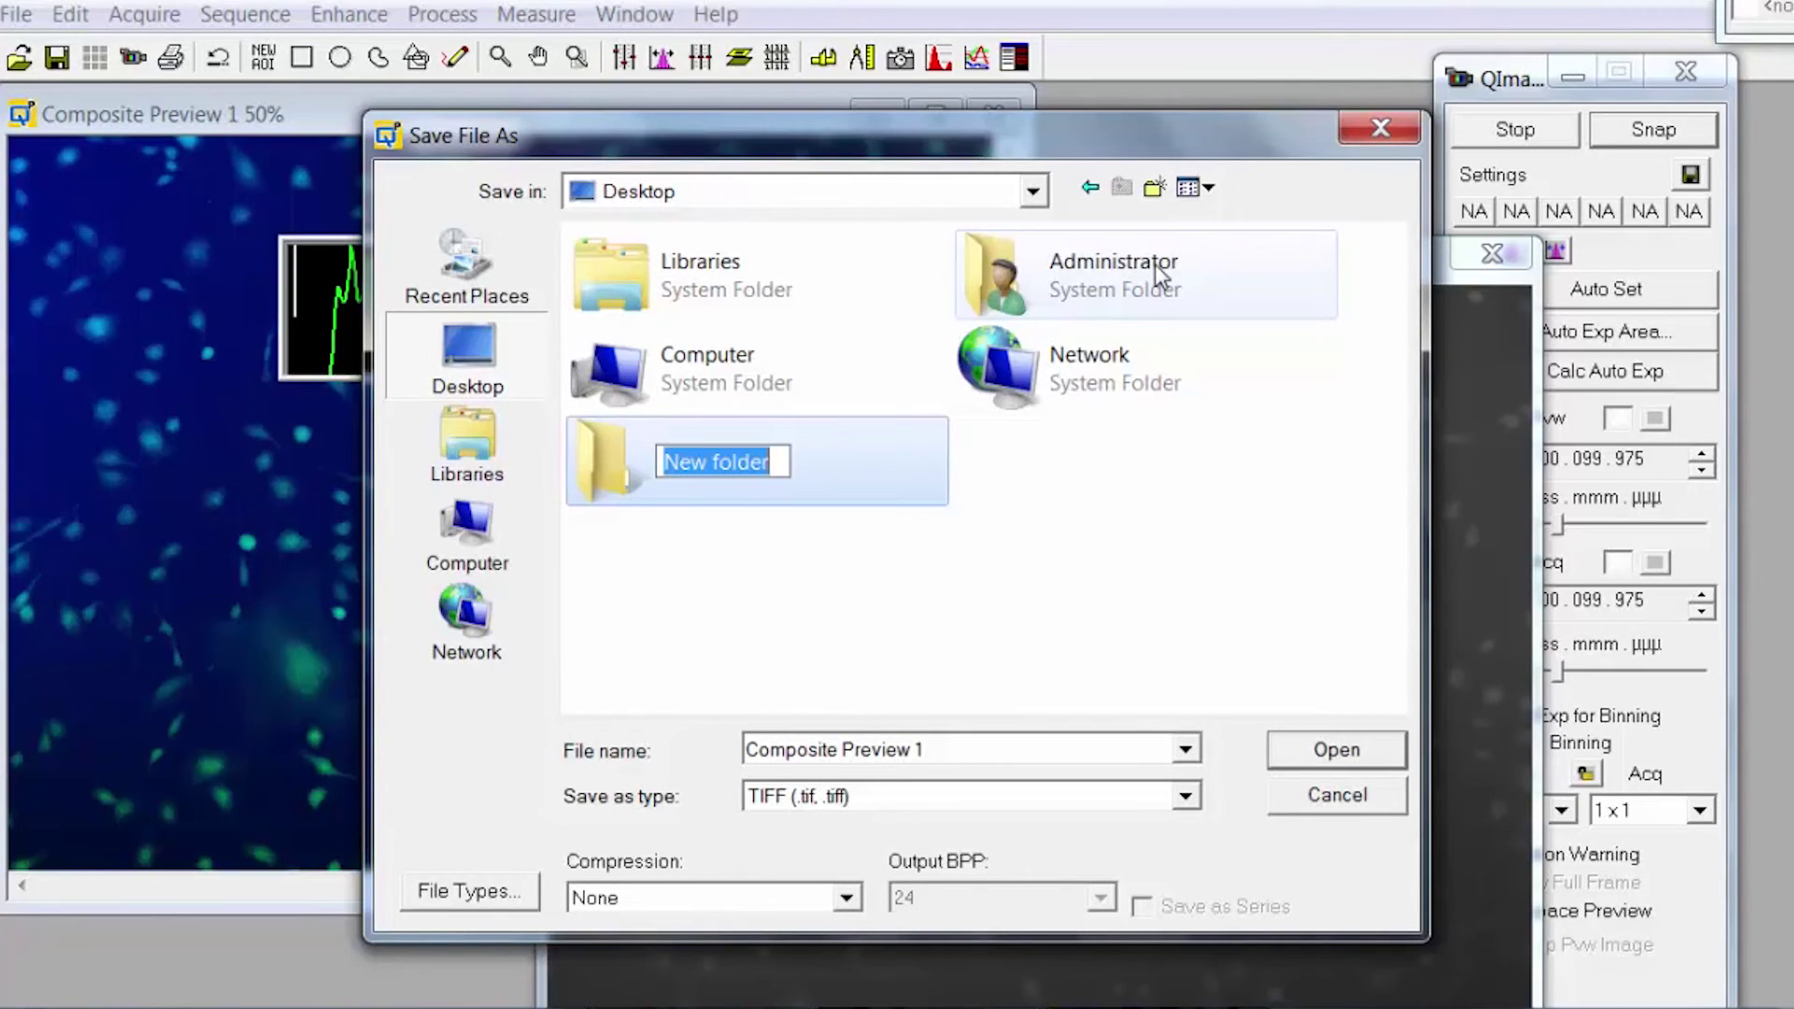
text(BME 50)
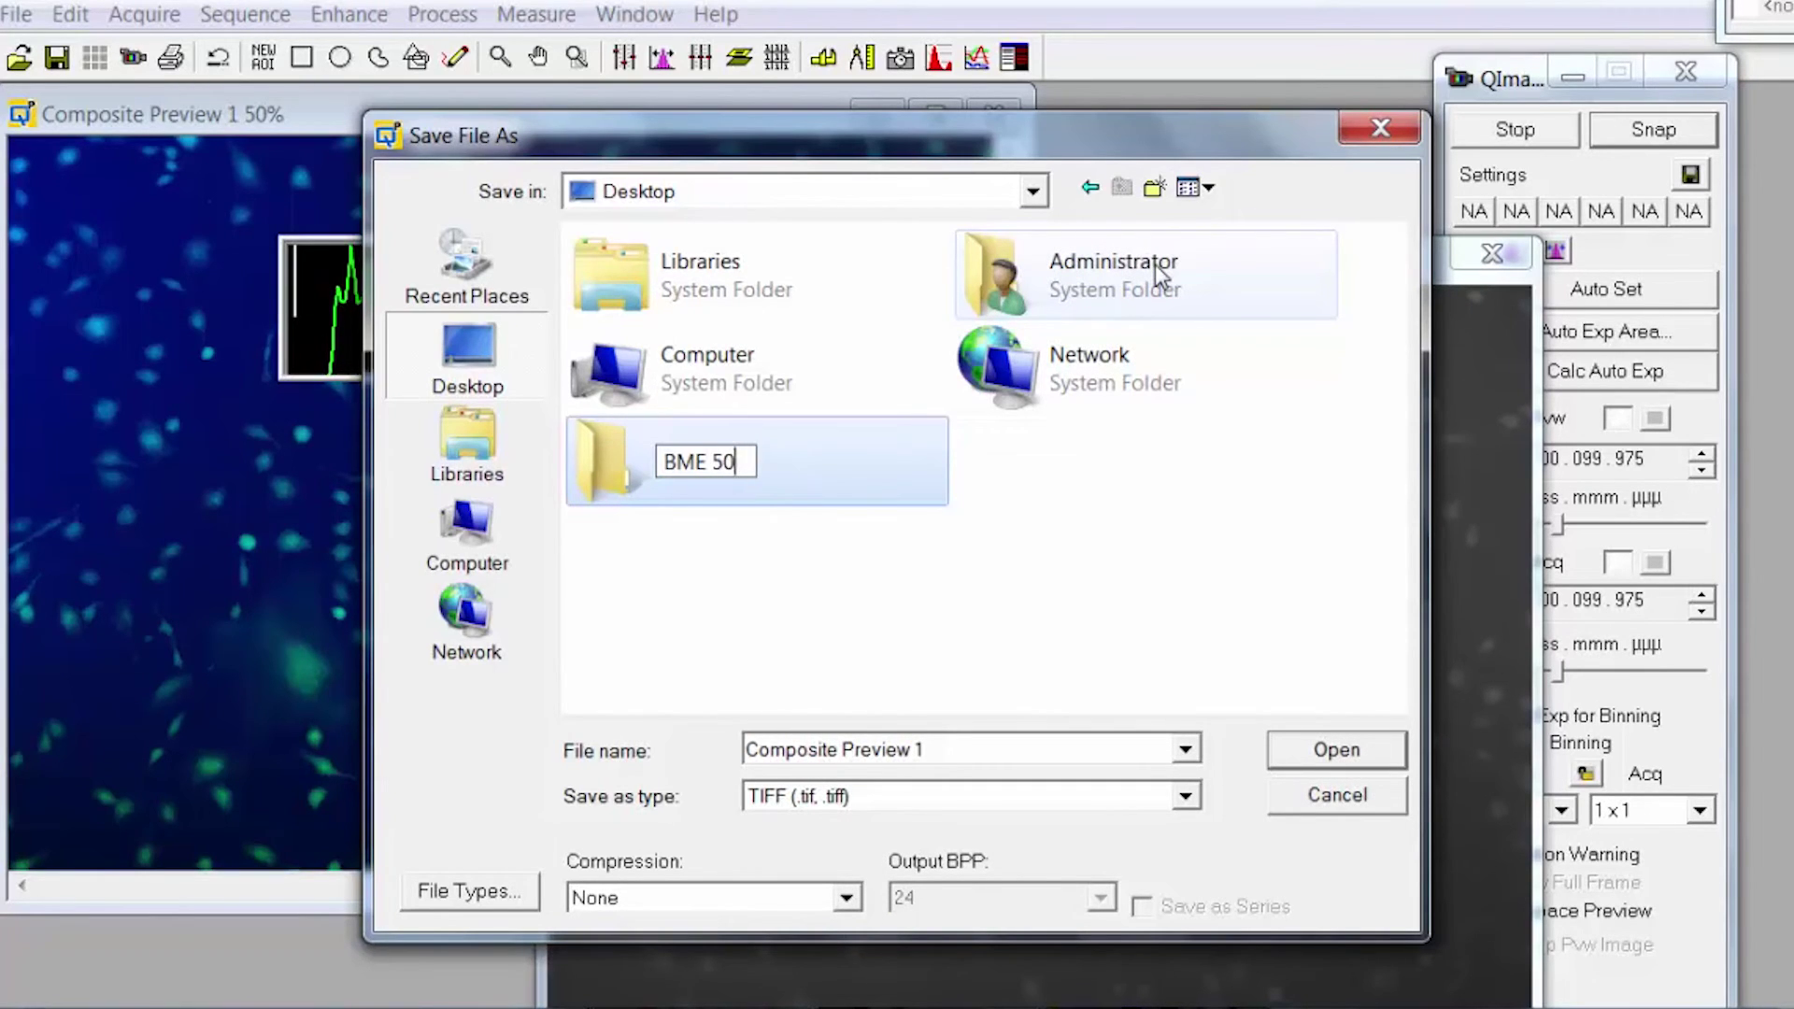
text(1 Group )
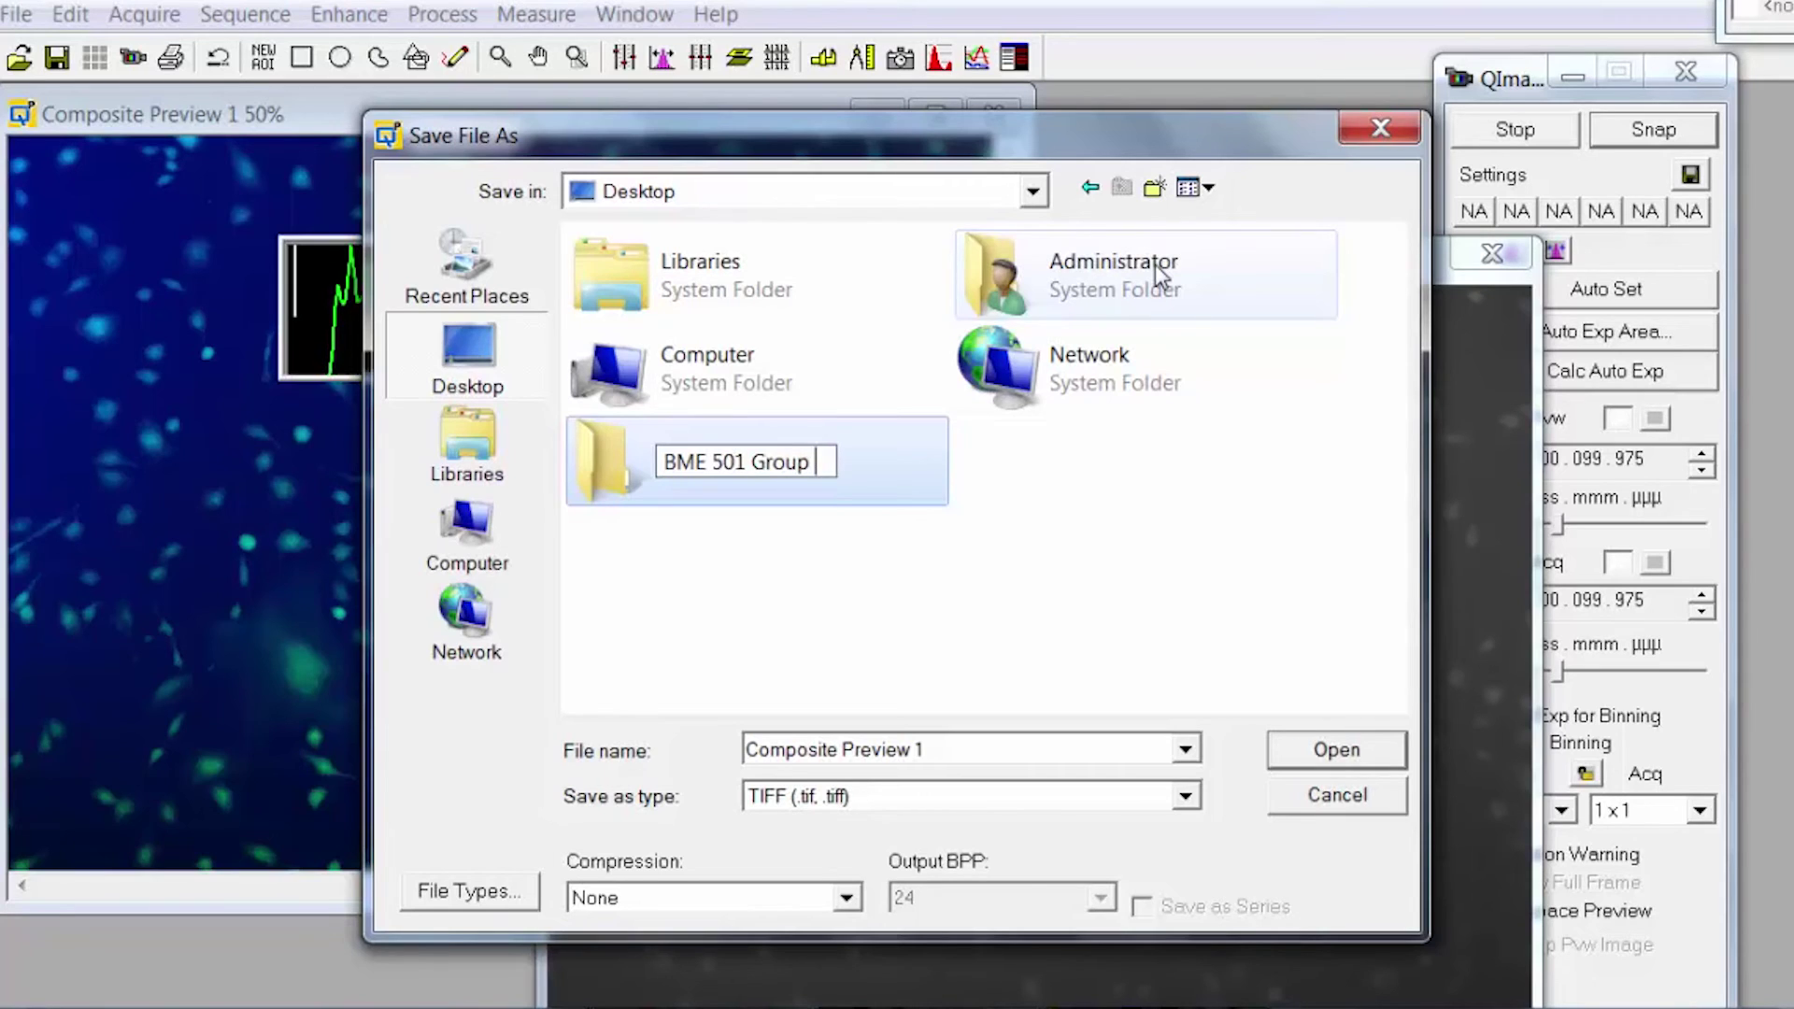
text(3)
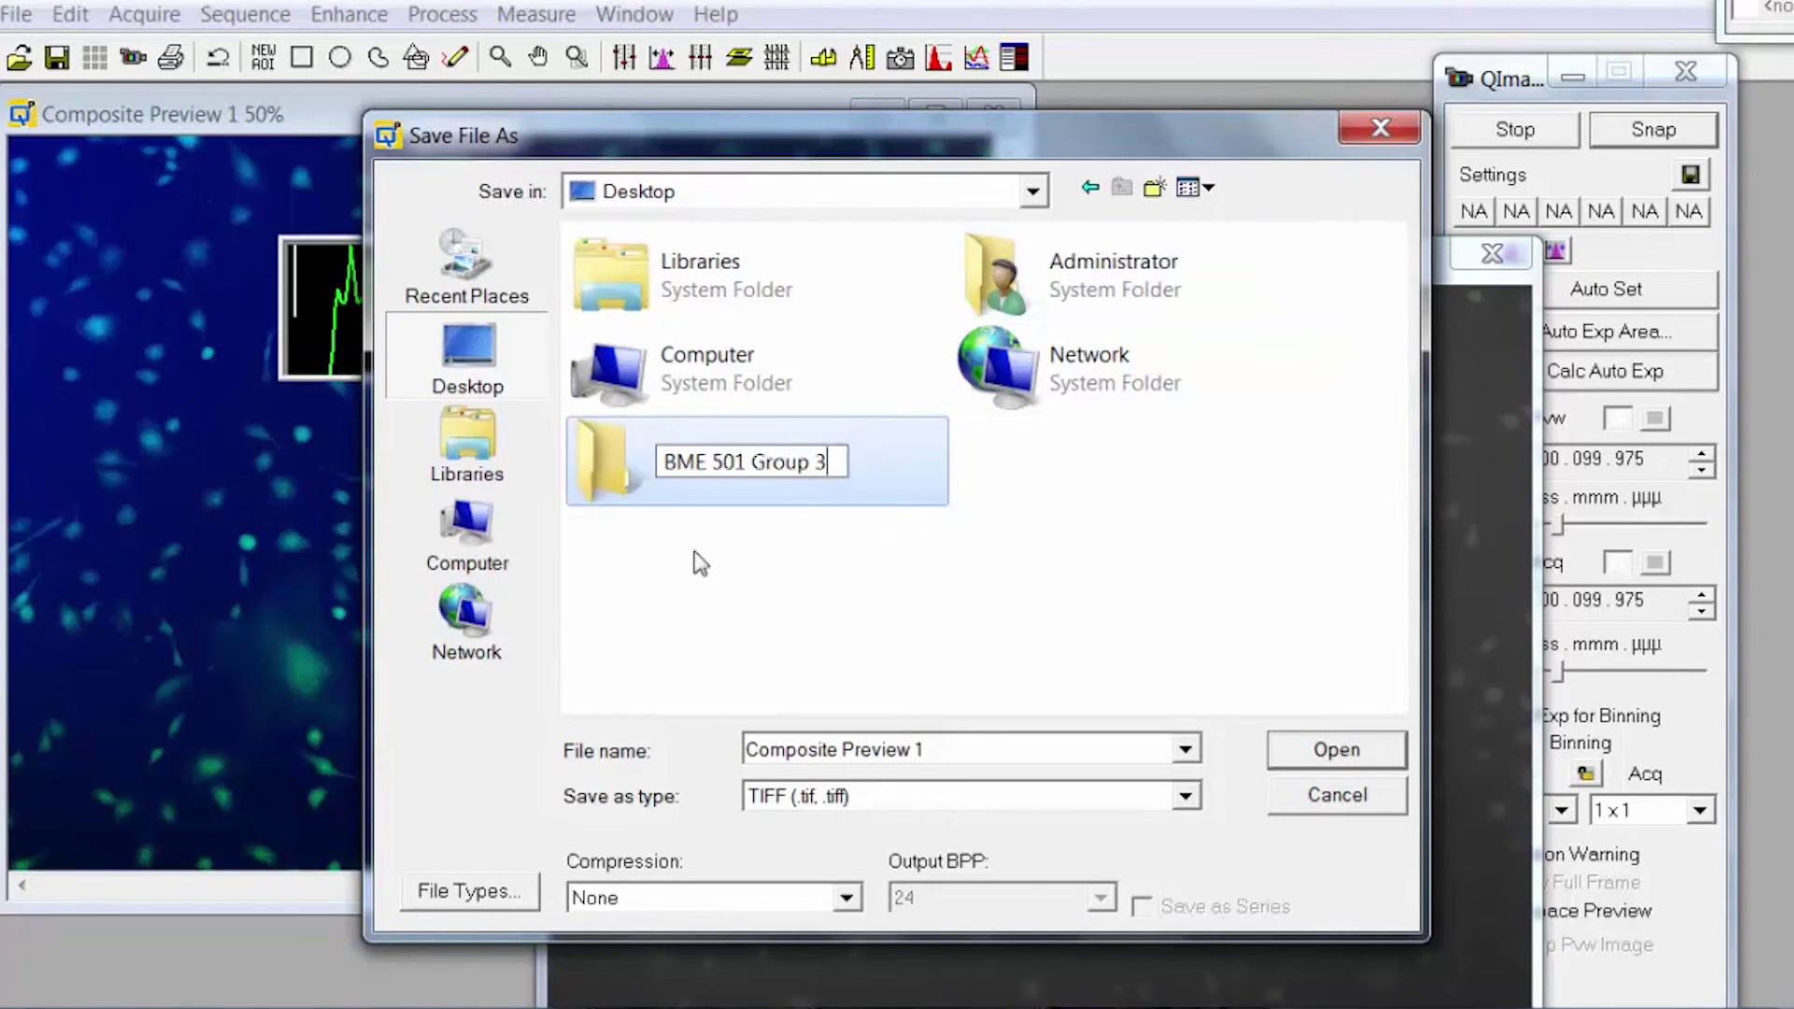
key(Return)
double_click(721, 473)
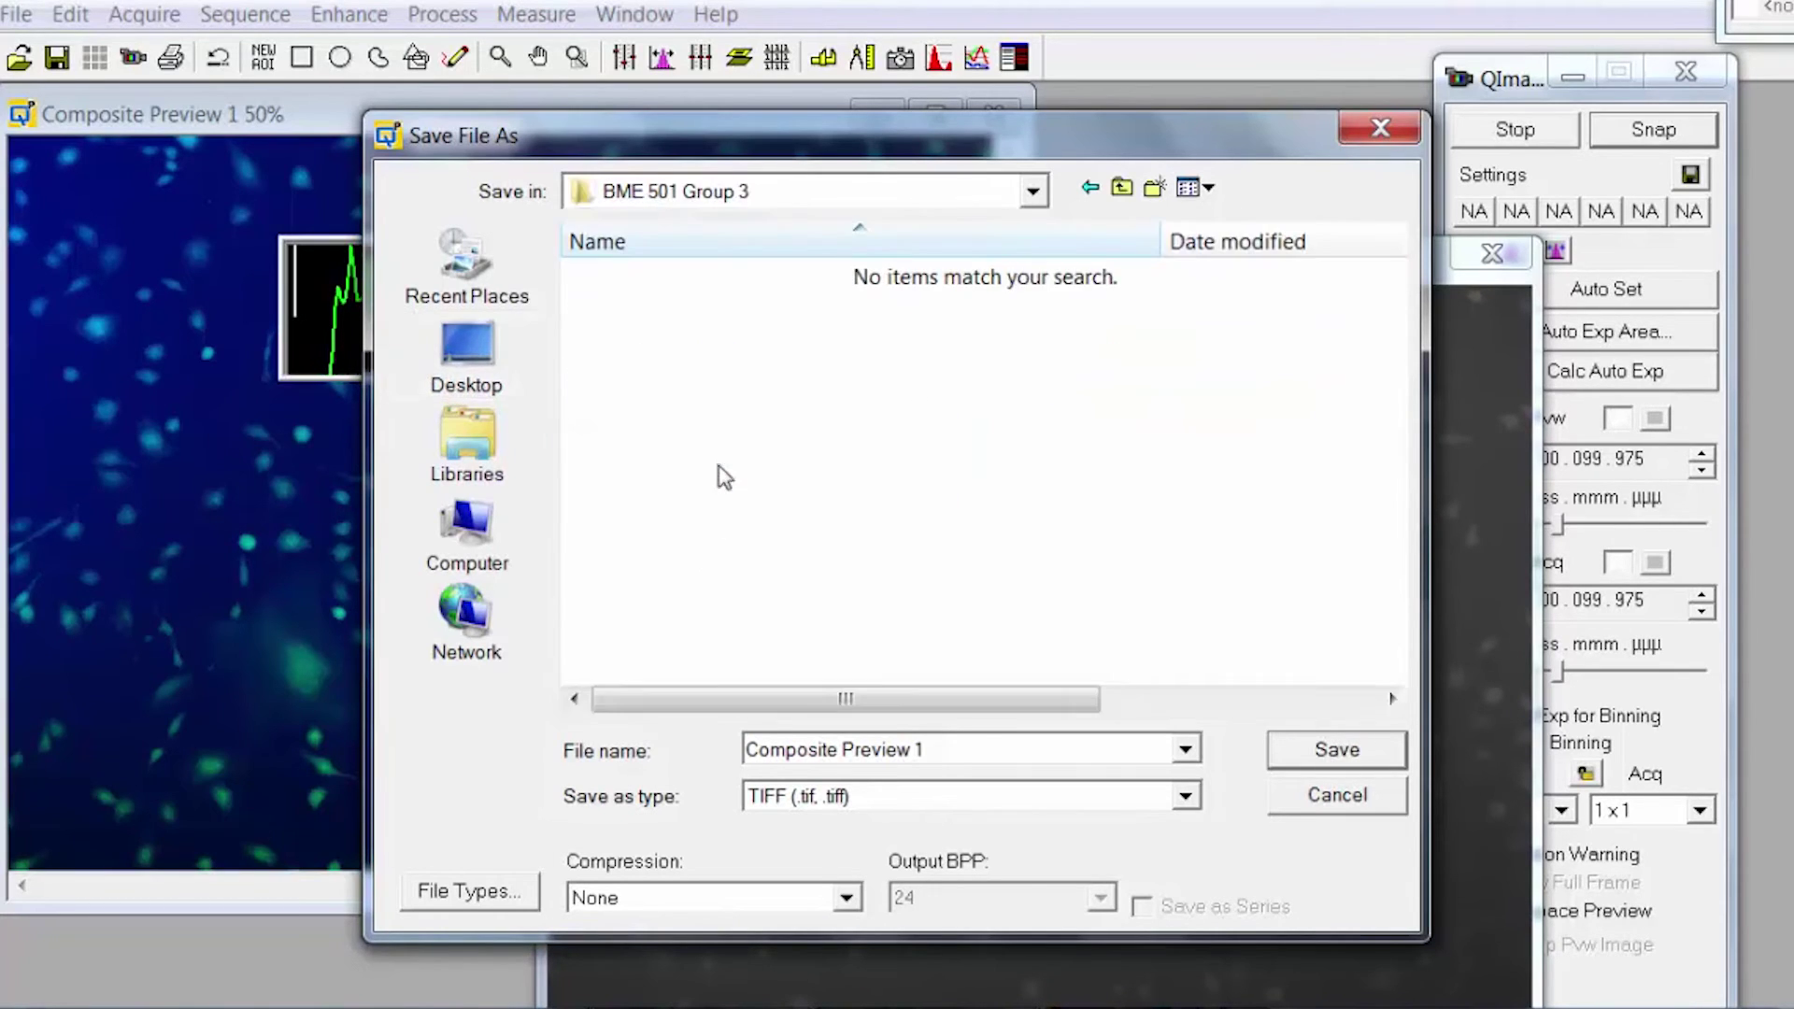
- Set the save format to JPEG and clear the existing file name
click(1184, 797)
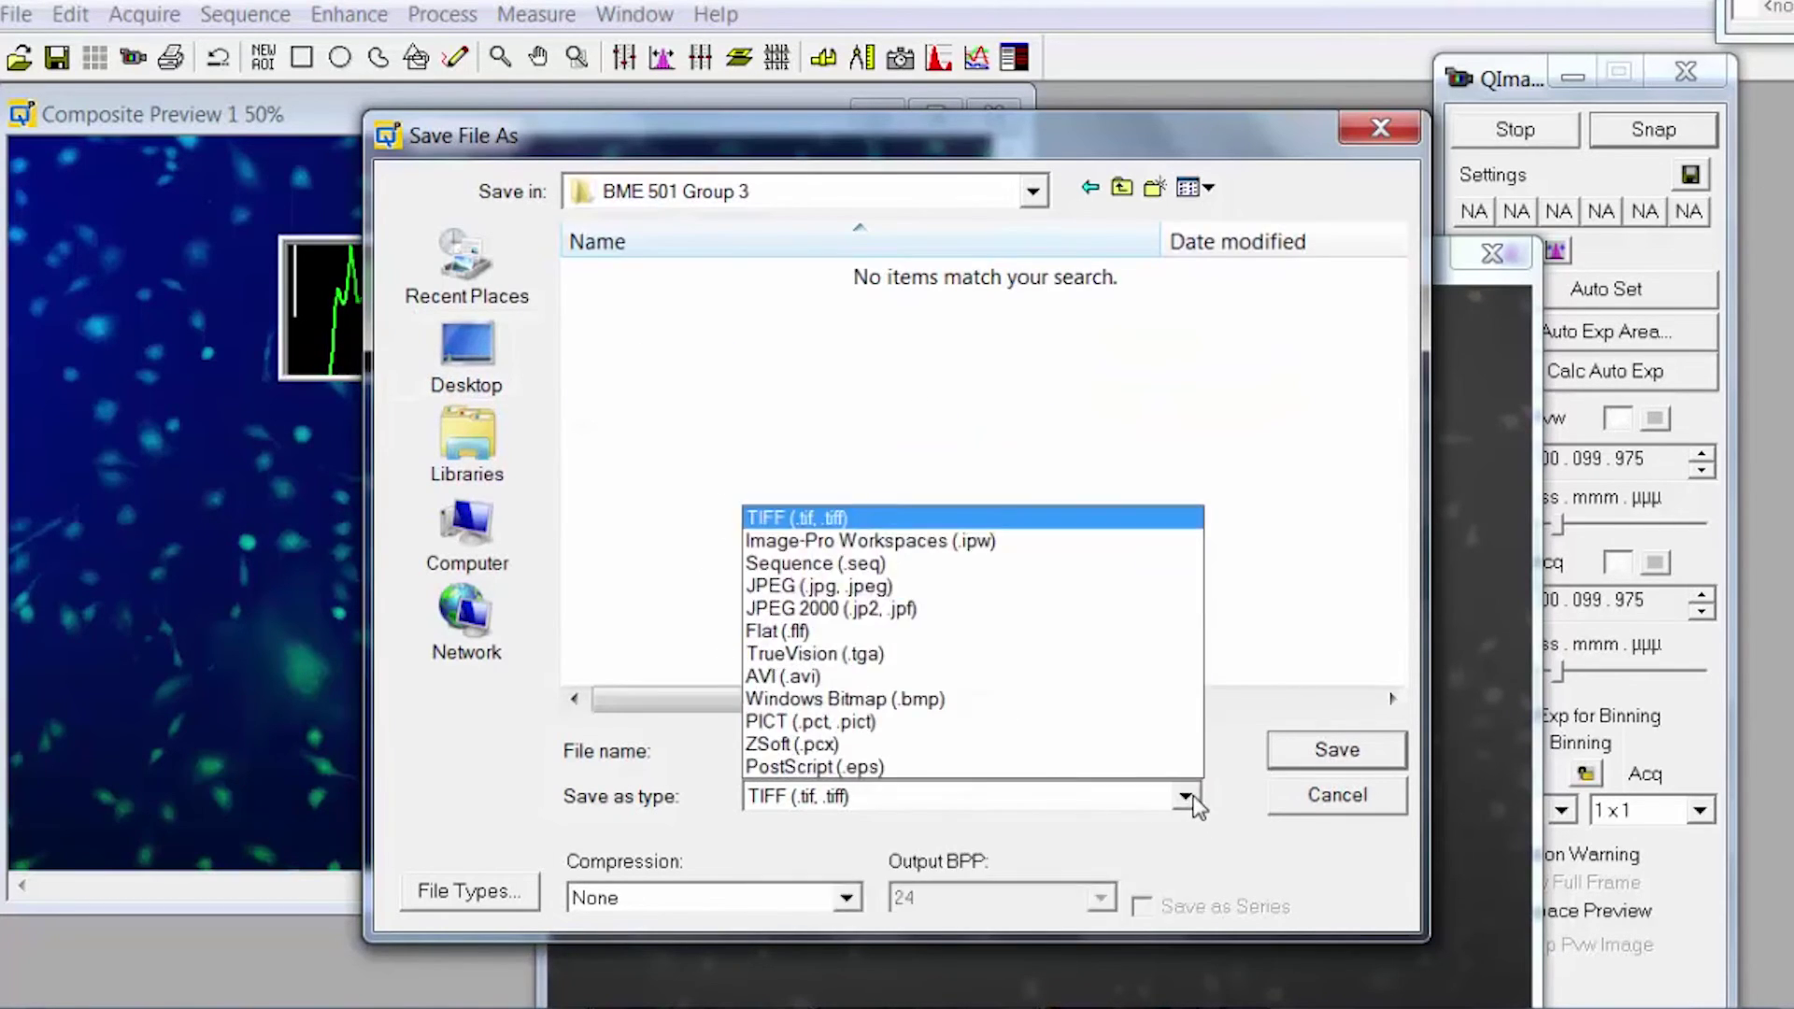
click(963, 587)
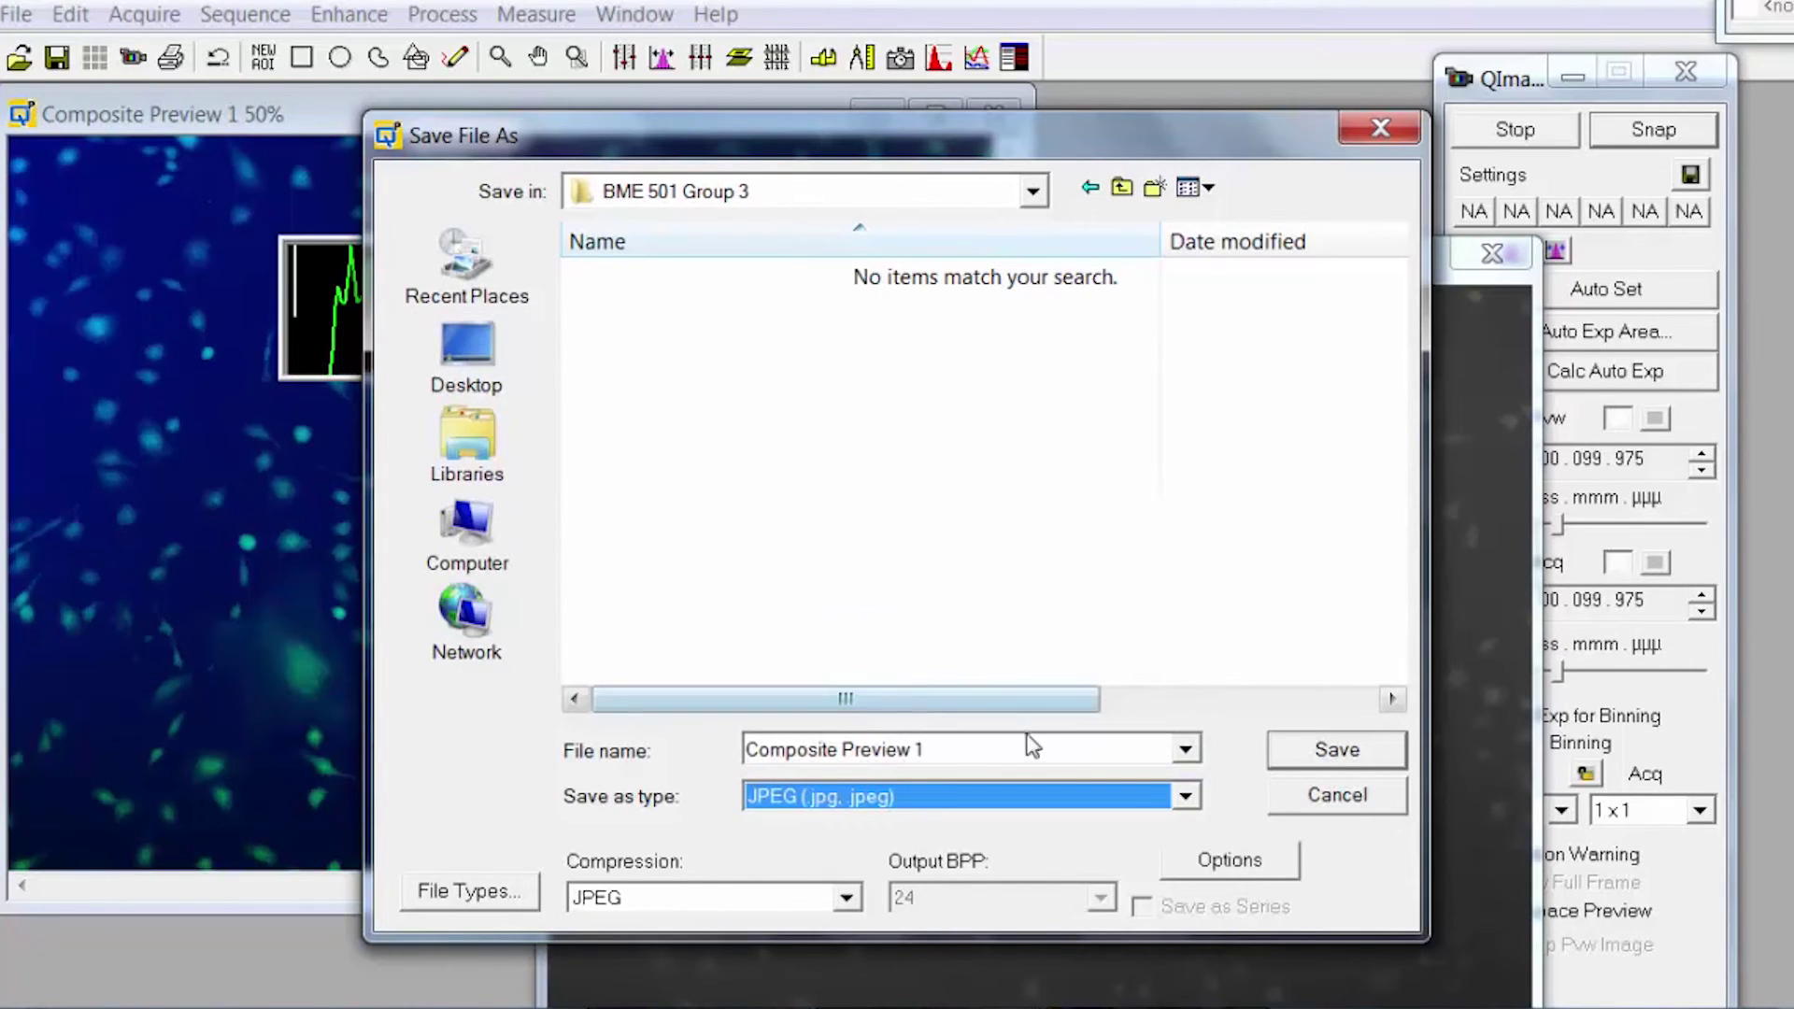
click(1044, 753)
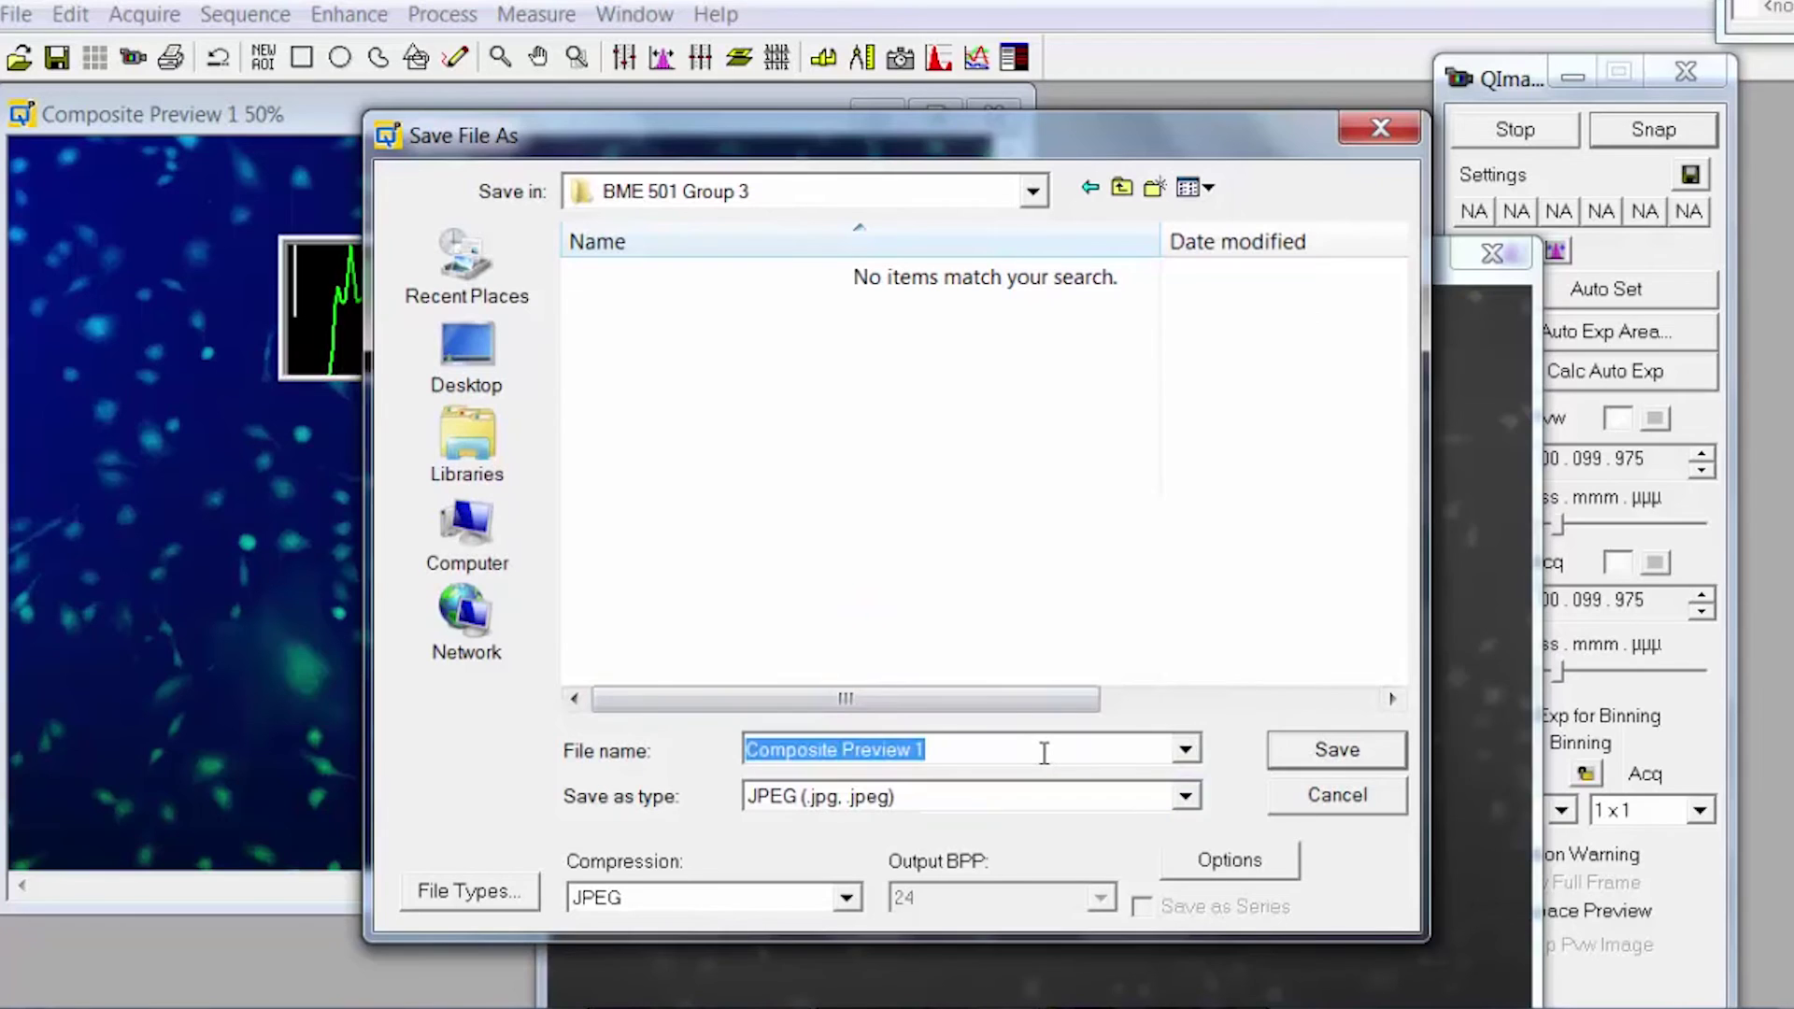
key(BackSpace)
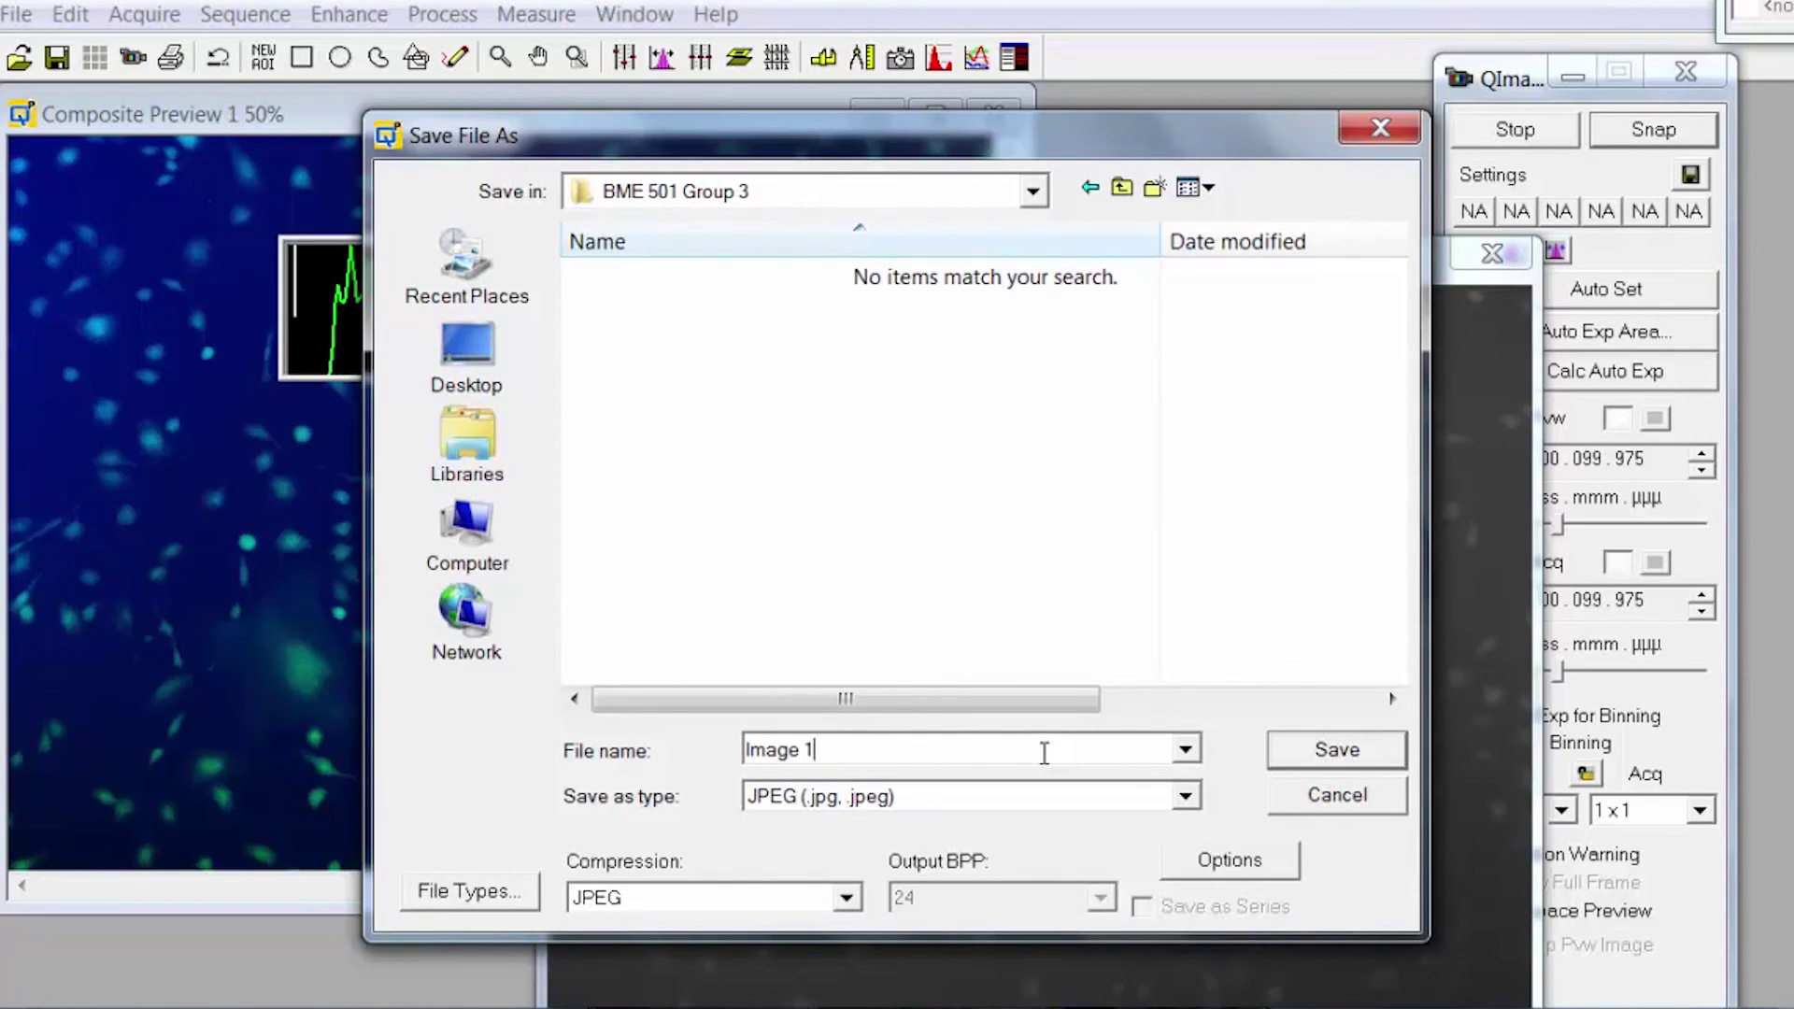
- Save the composite as Image 1.jpg, then convert untitled001 to RGB 24
click(1331, 750)
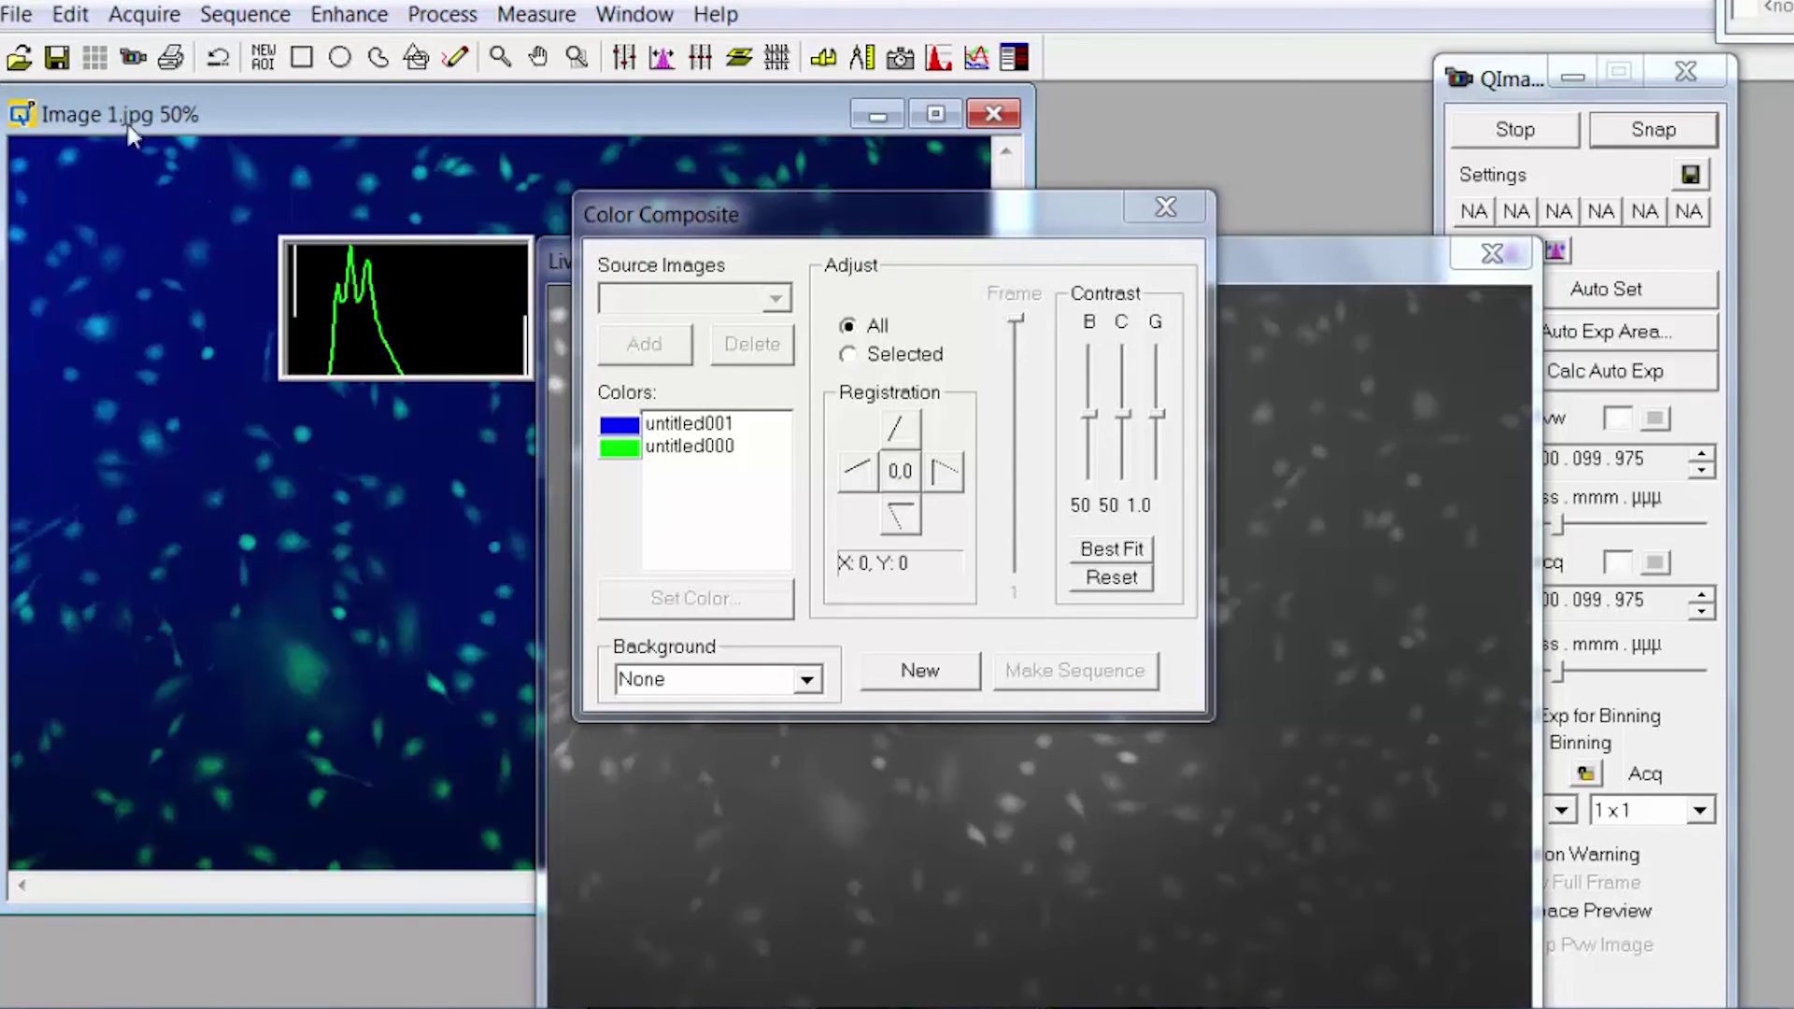
drag(131, 114, 231, 425)
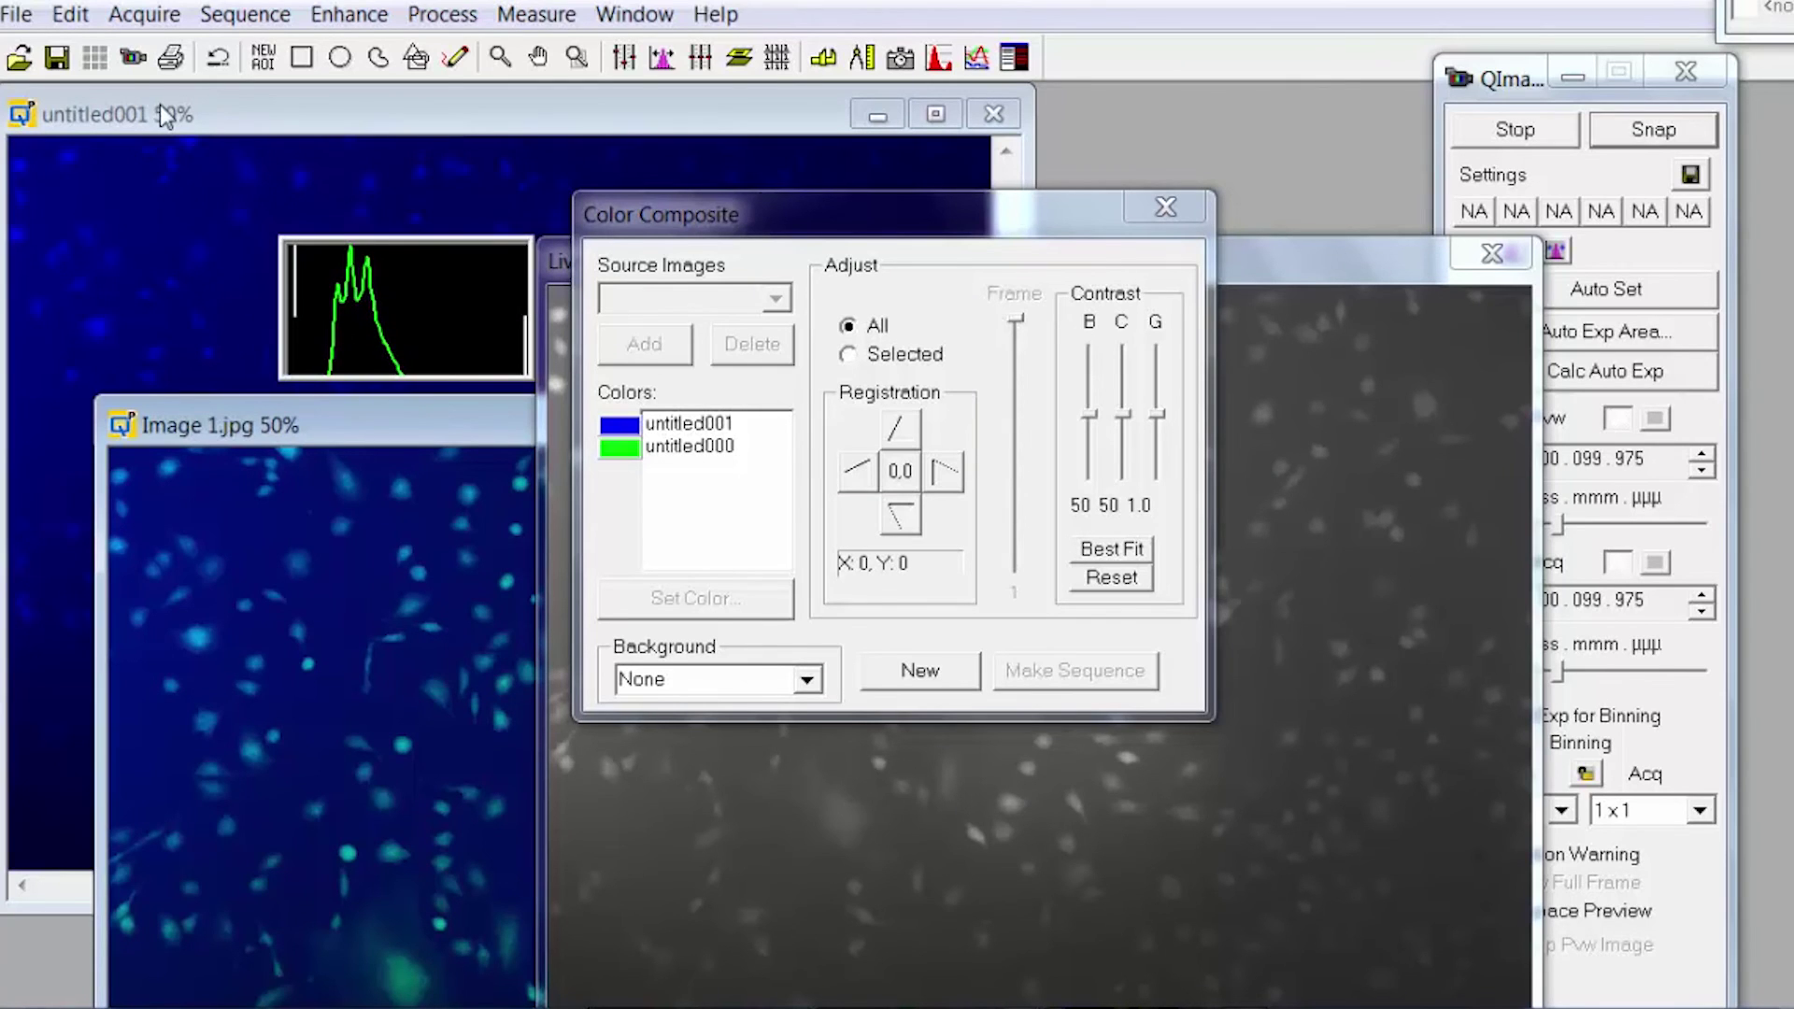
click(71, 119)
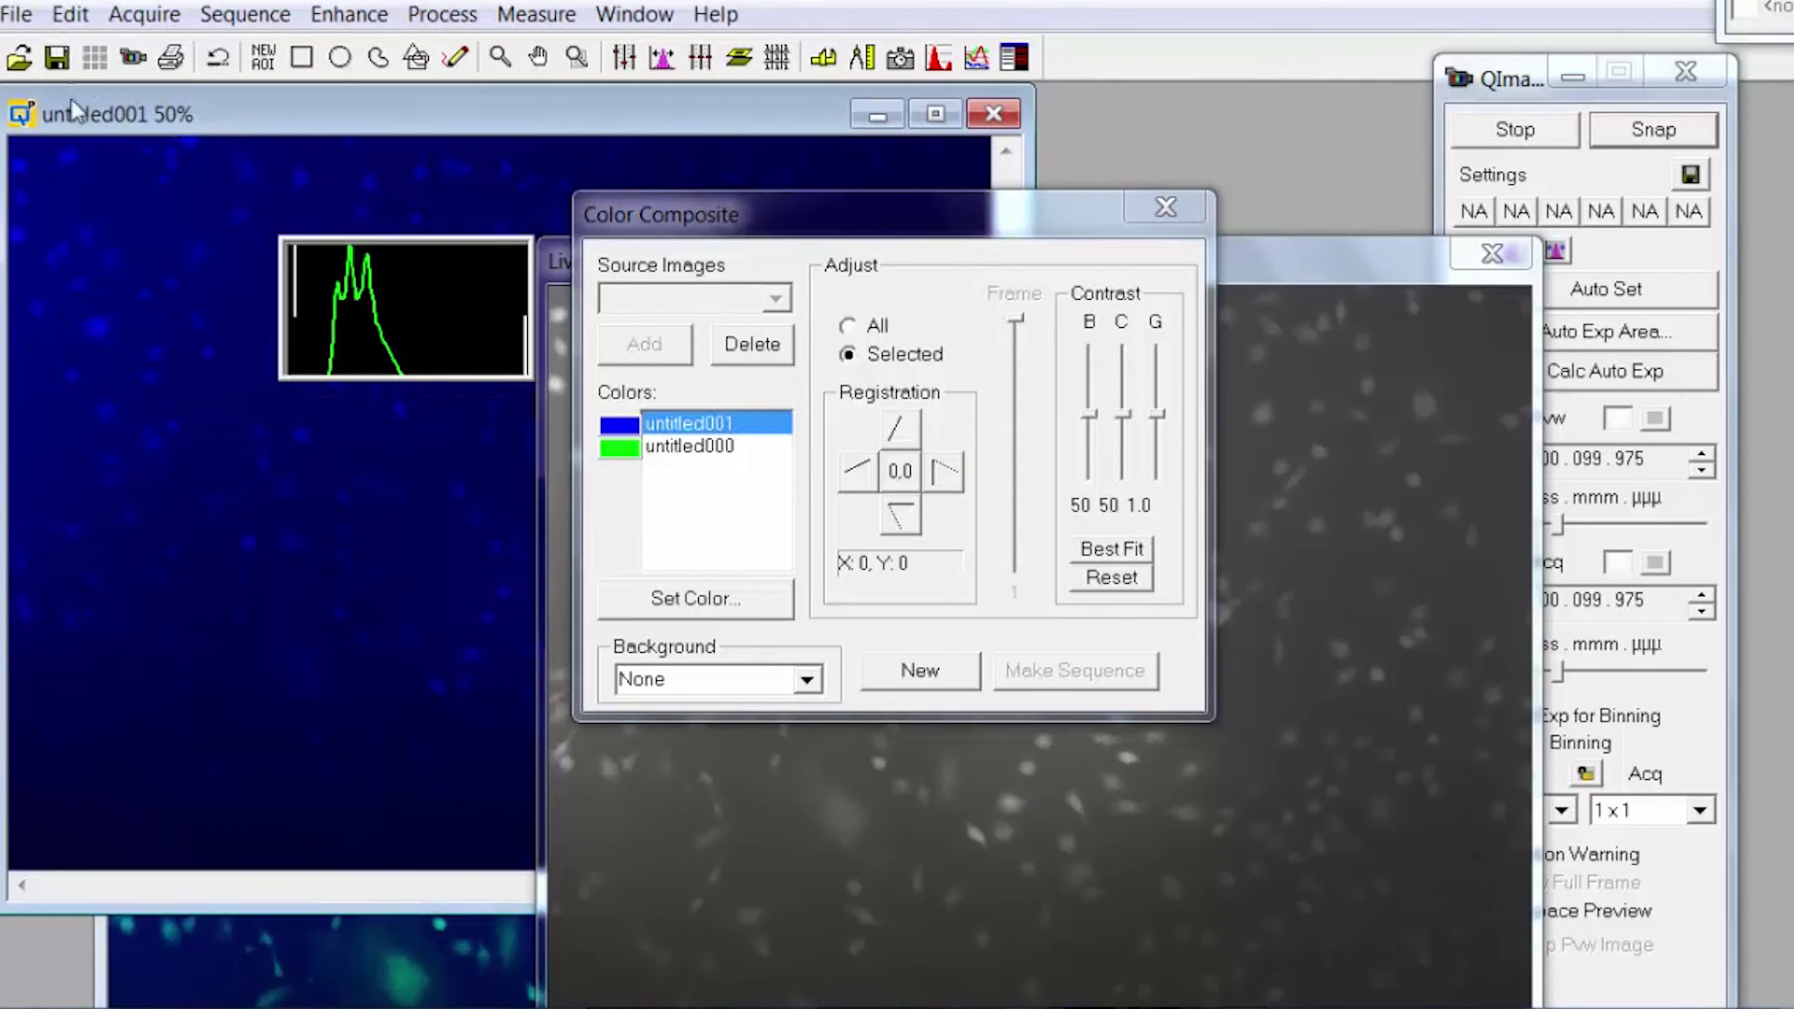
click(71, 14)
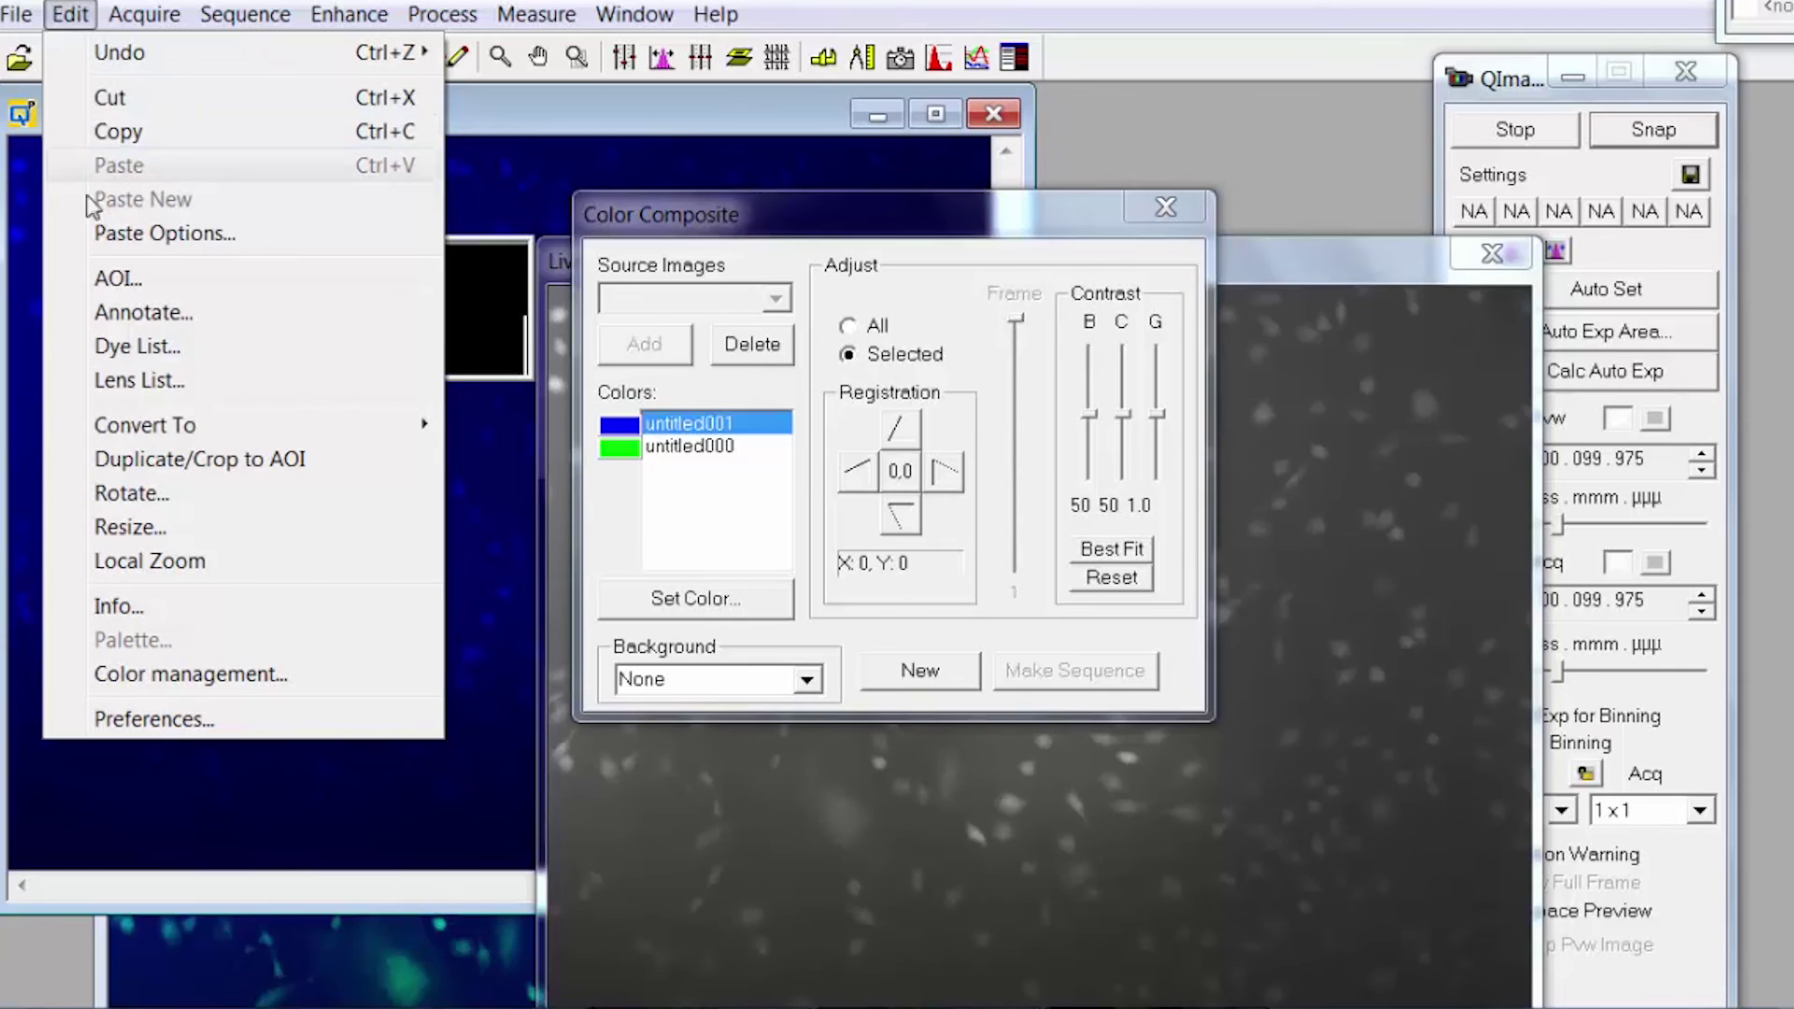
mouse_move(94, 425)
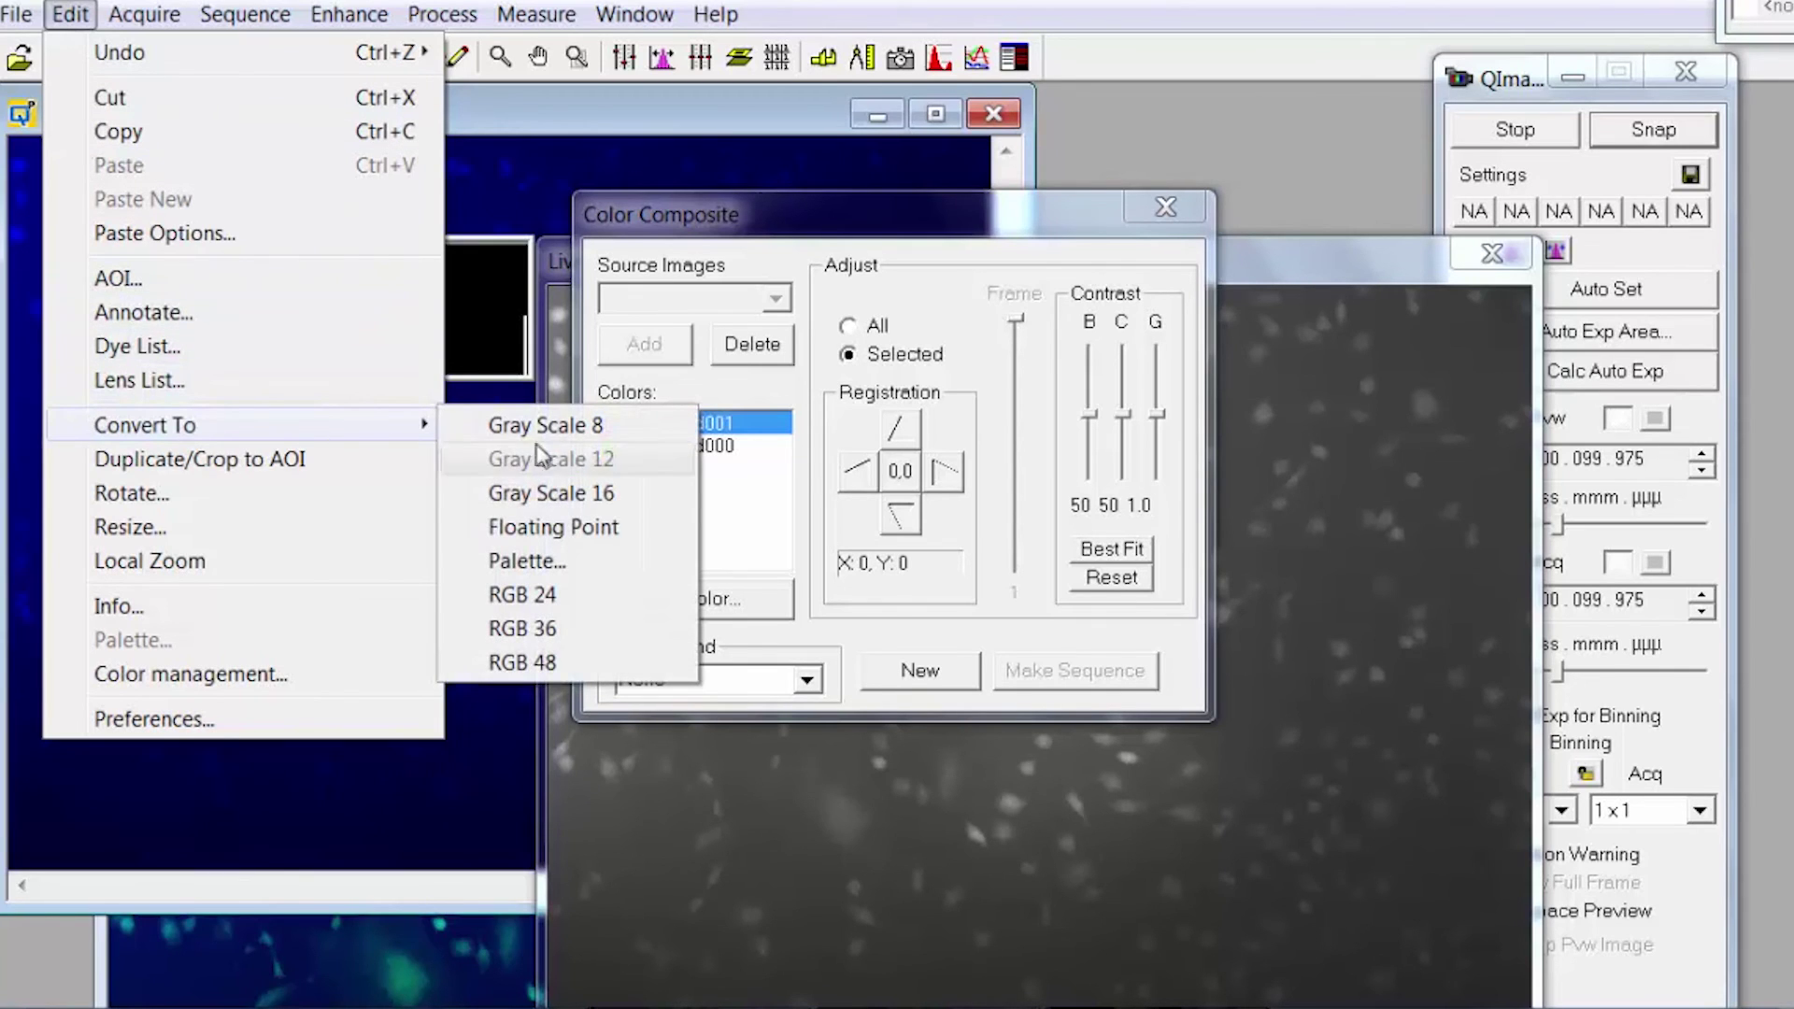
click(563, 592)
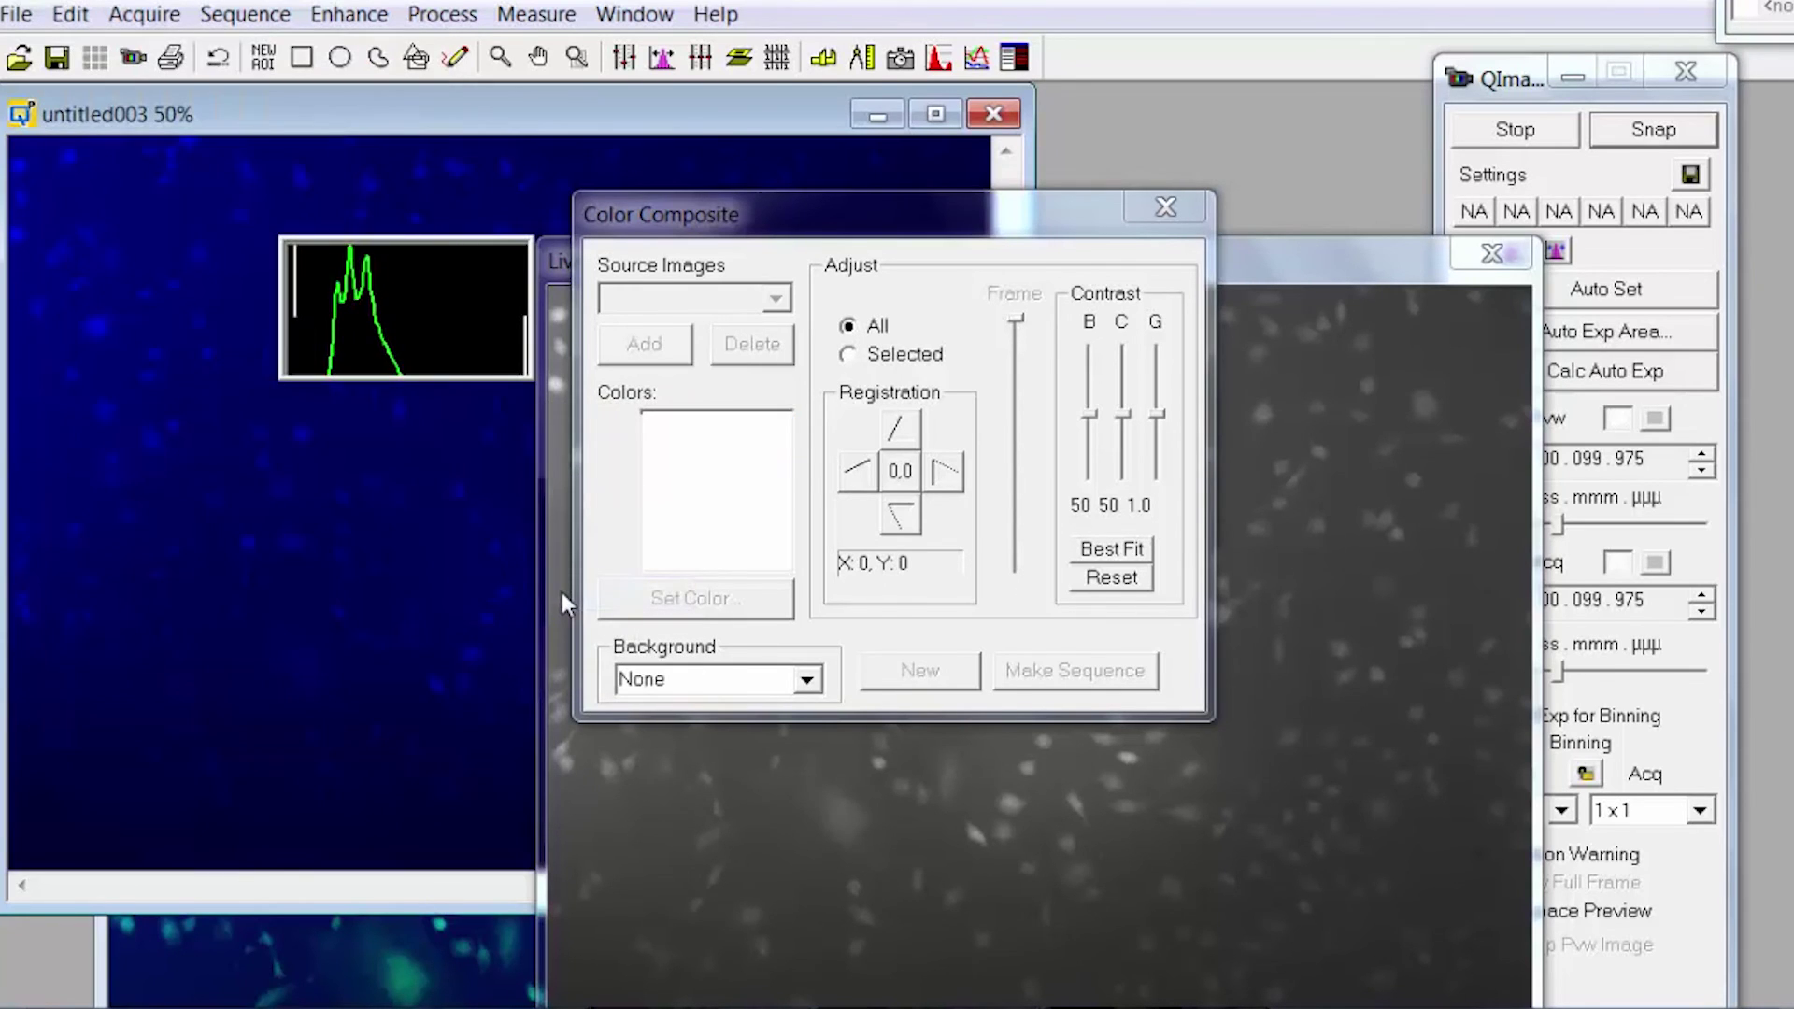
- Start Save As for untitled003, targeting BME 501 Group 3 in JPEG format
click(17, 15)
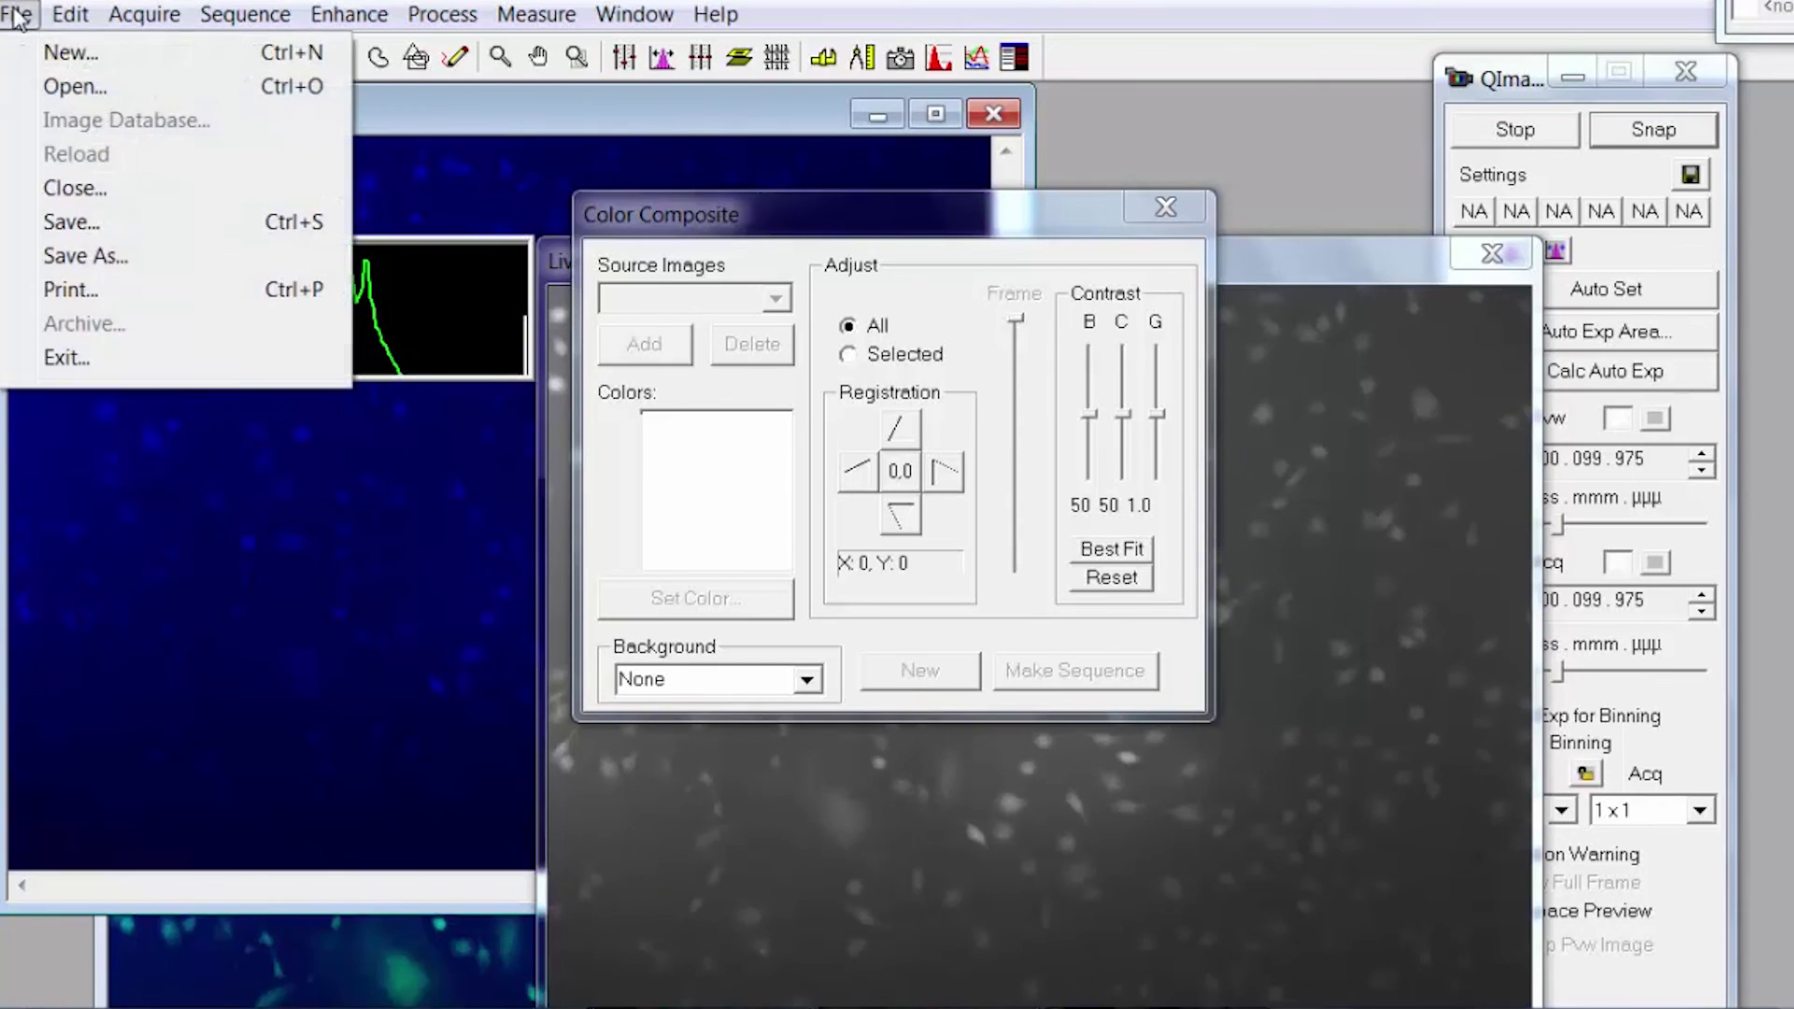
click(143, 266)
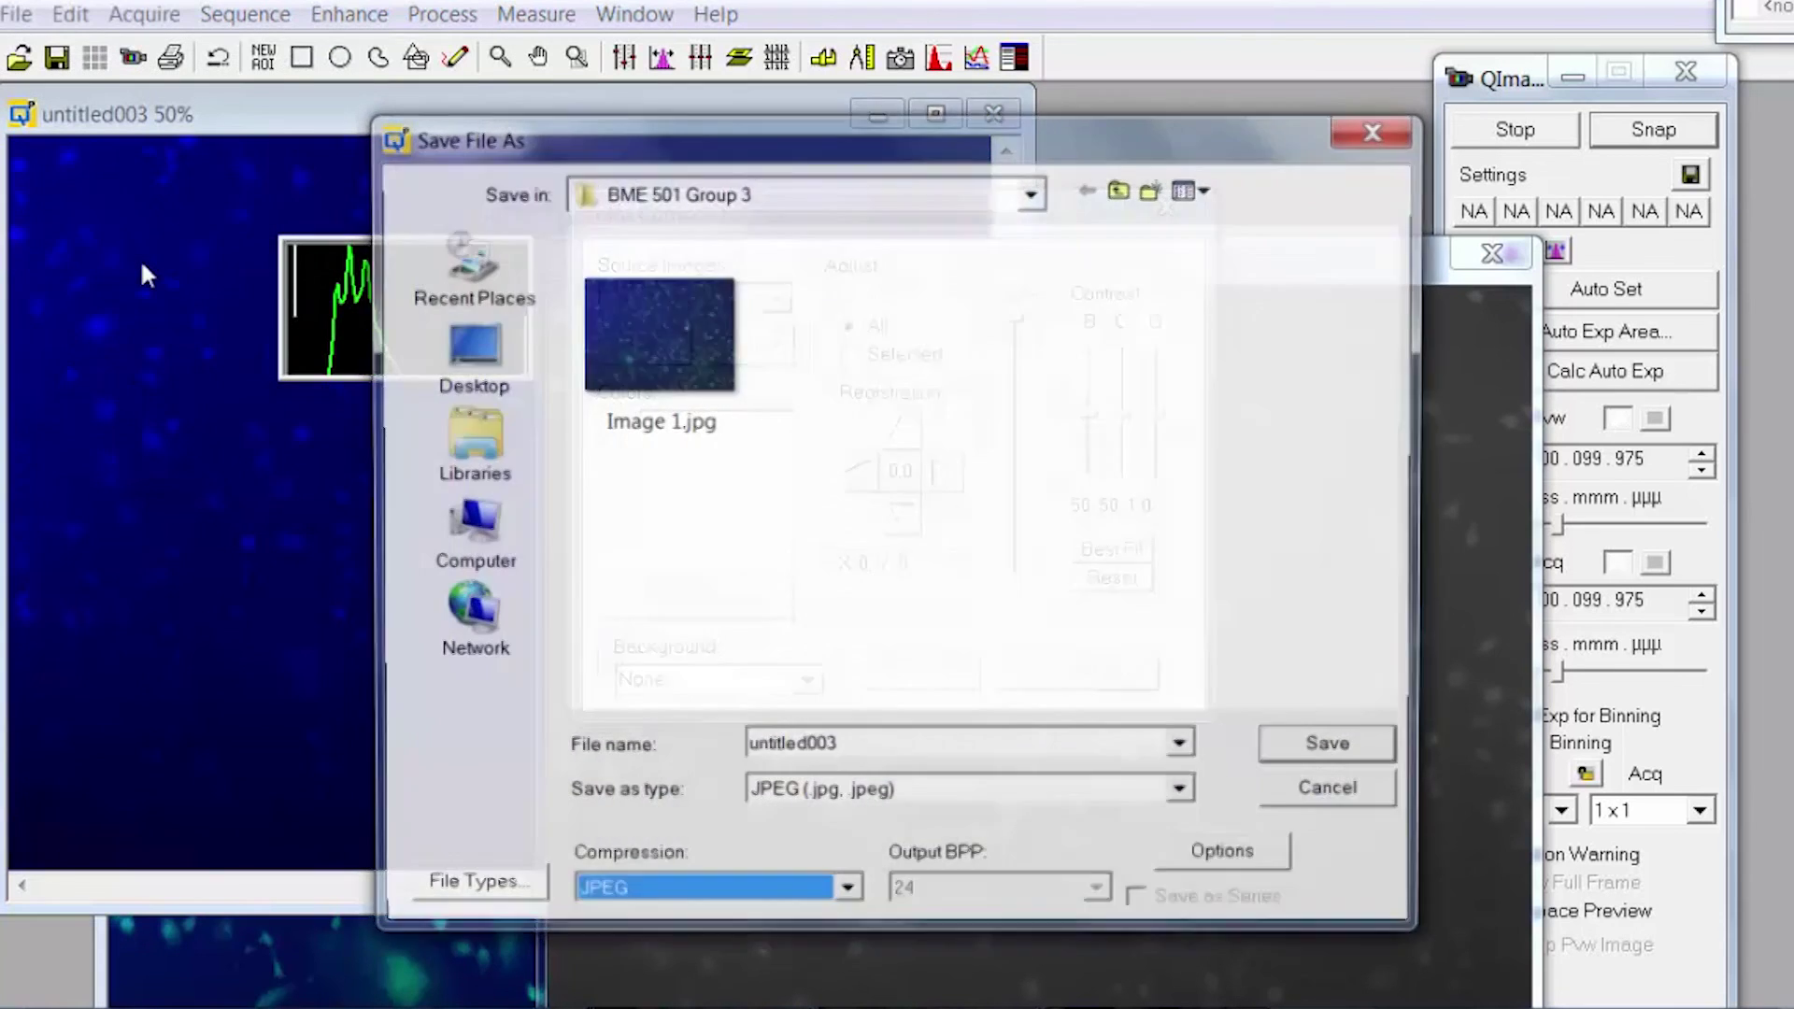